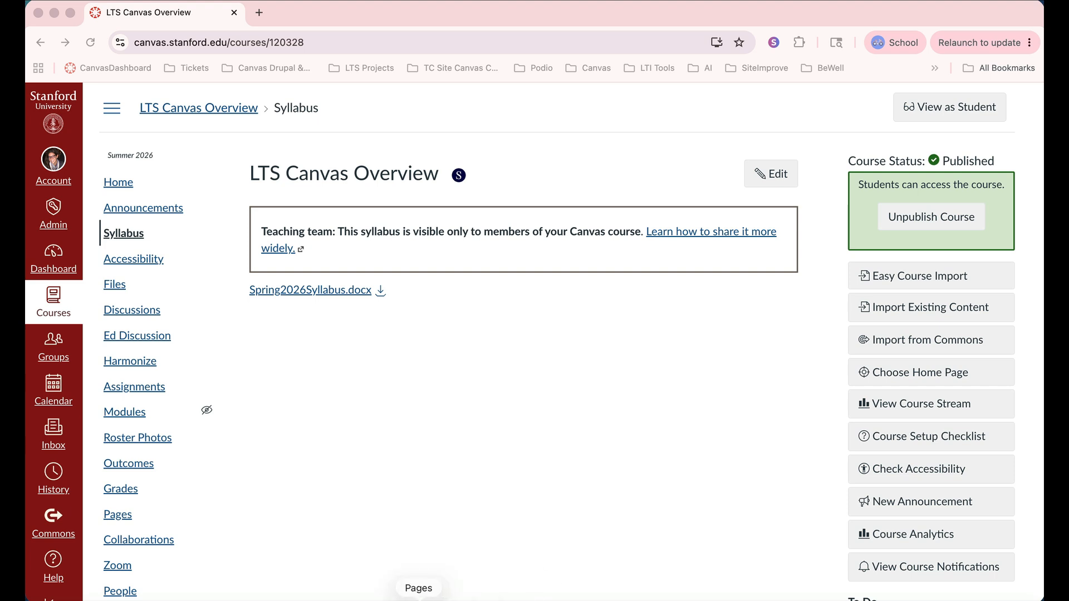
# Open the Plant Ecology Midterm from the course's assignment list
pyautogui.click(139, 389)
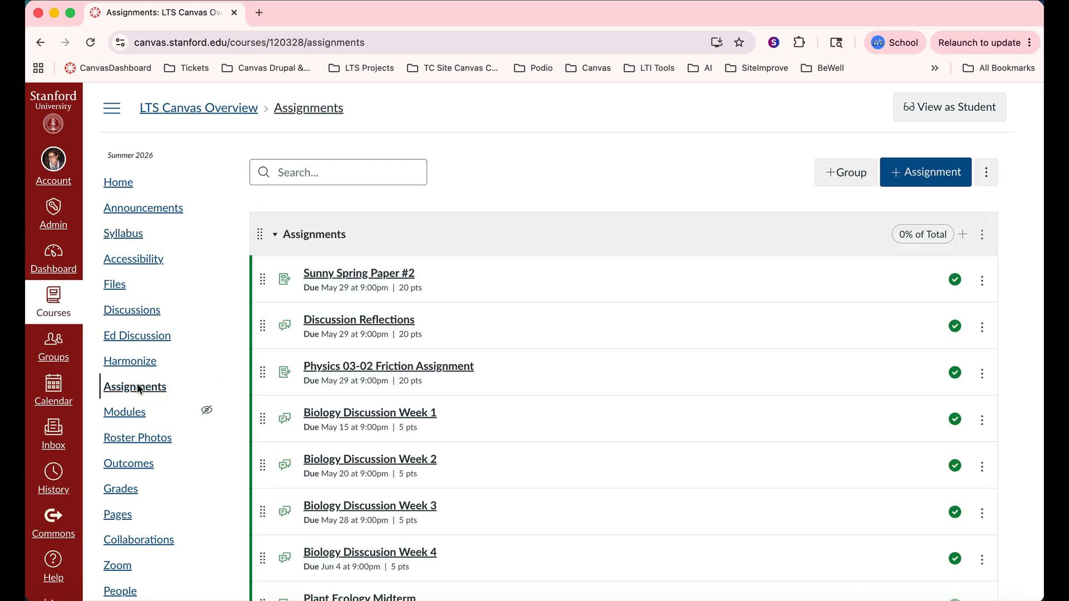
pyautogui.scroll(-2, 486, 371)
pyautogui.scroll(-3, 485, 372)
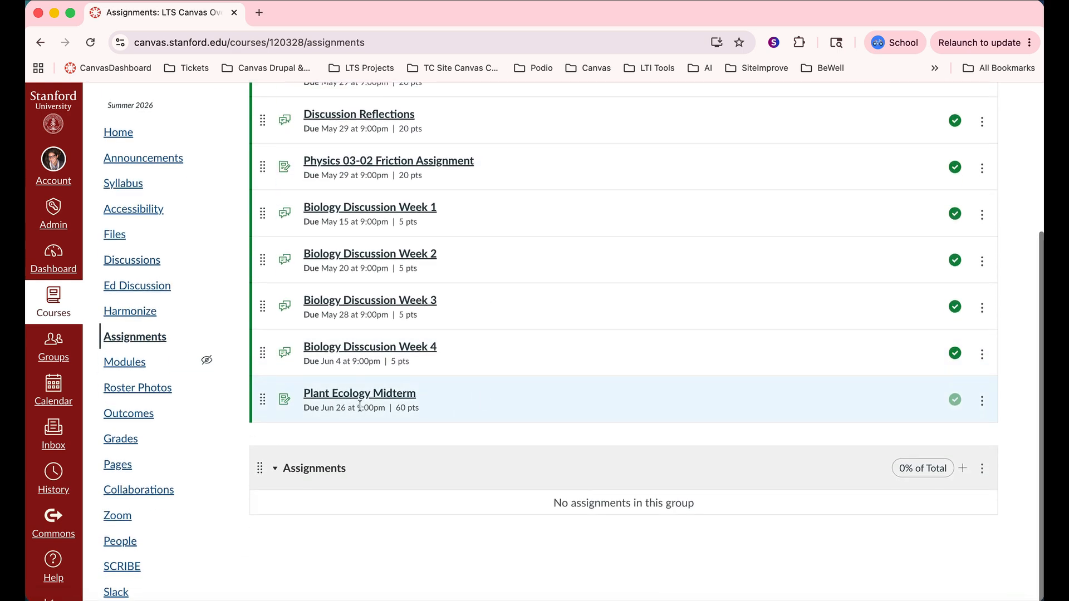
pyautogui.click(358, 395)
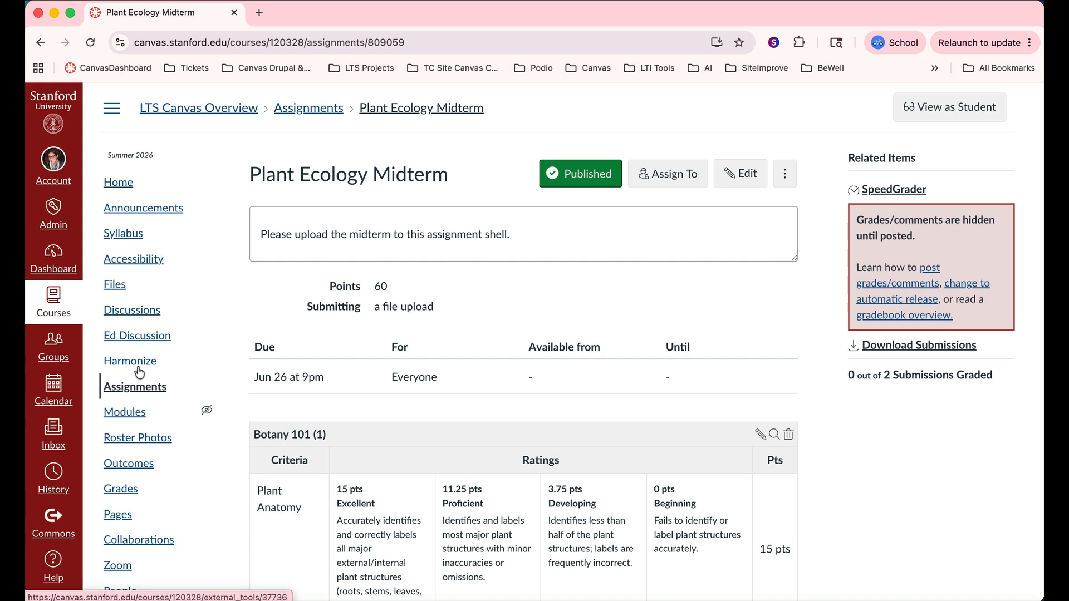
# Open SpeedGrader for the Plant Ecology Midterm from its gradebook column, and close it again
pyautogui.scroll(-1, 117, 405)
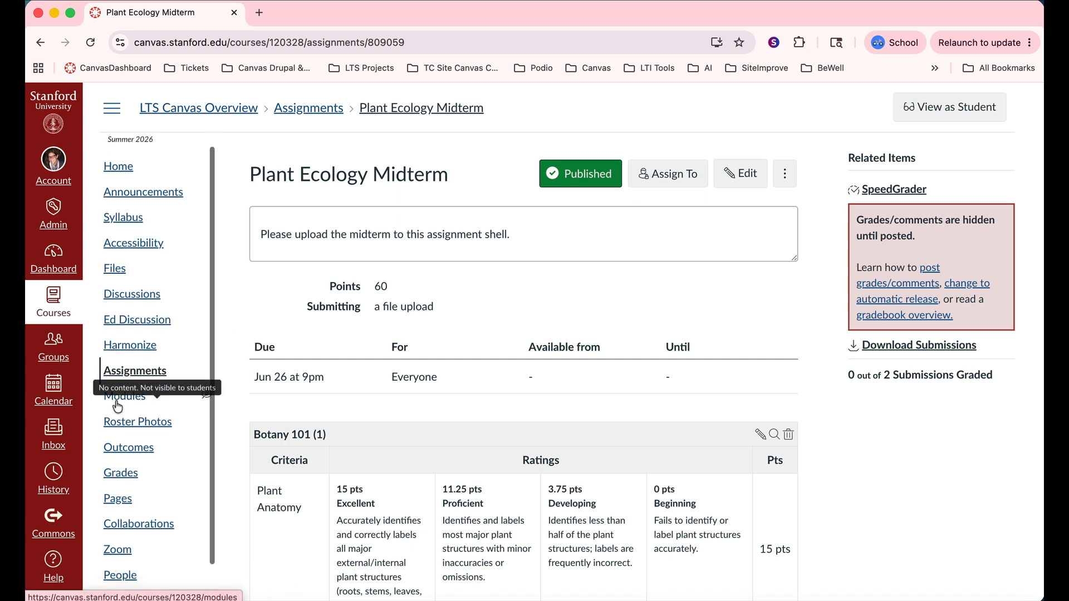
pyautogui.click(128, 476)
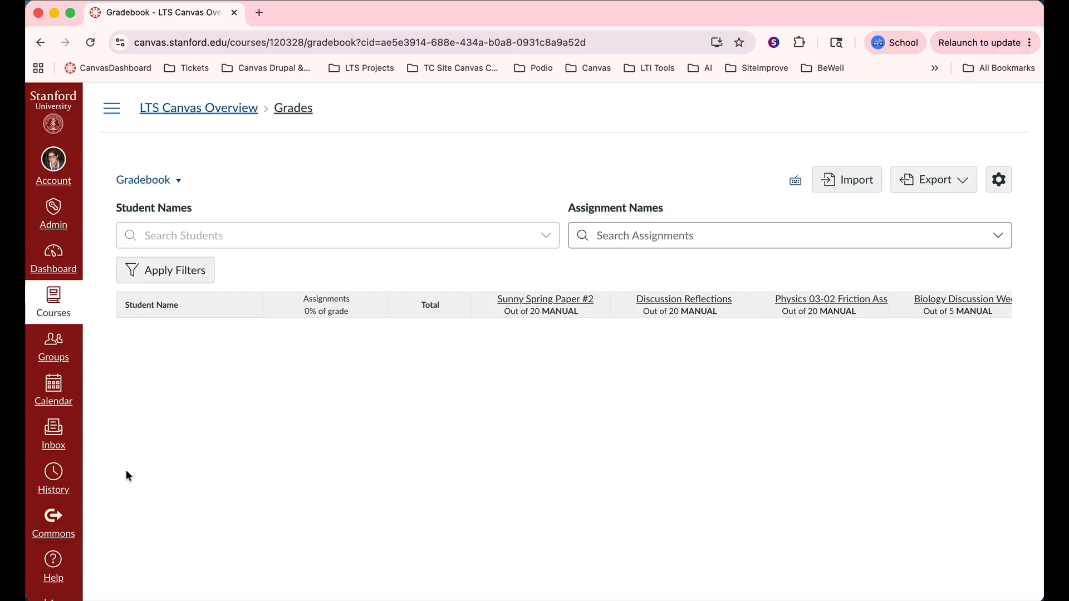
pyautogui.hscroll(10, 503, 331)
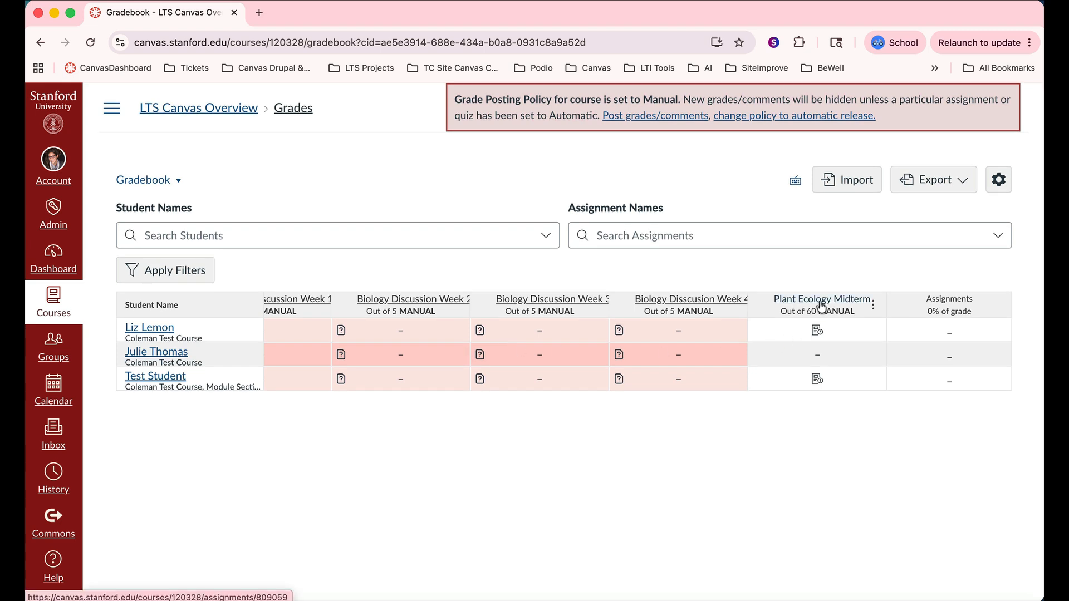
pyautogui.click(872, 307)
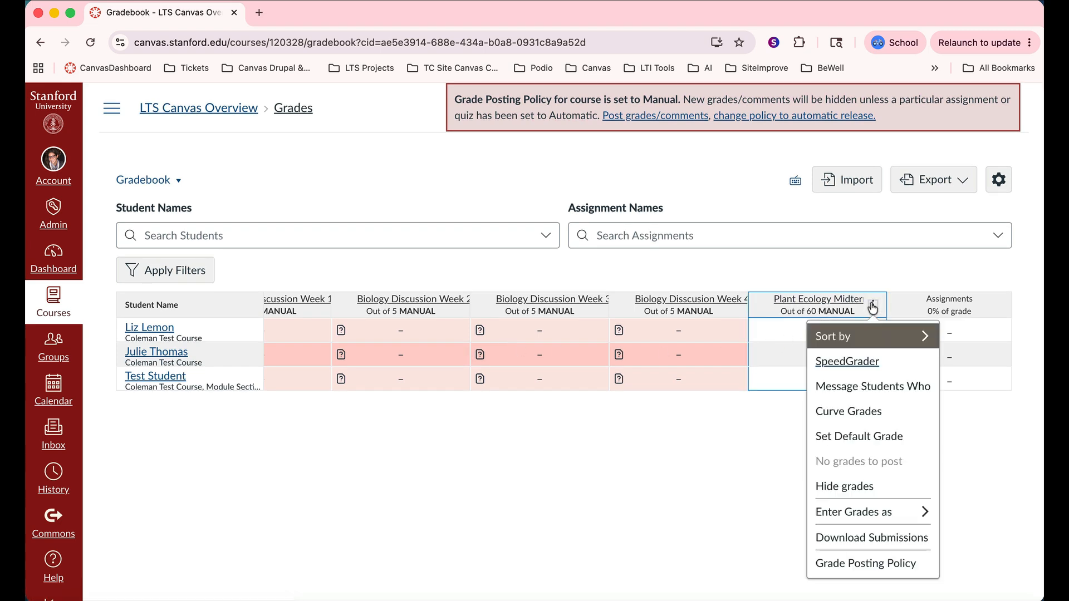
pyautogui.click(863, 363)
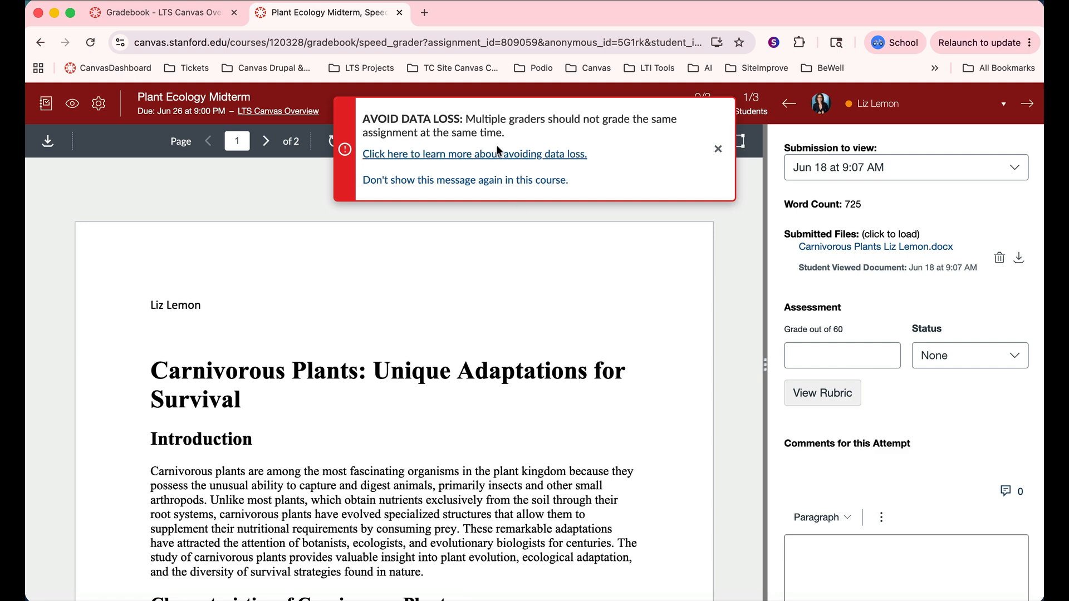
pyautogui.click(399, 13)
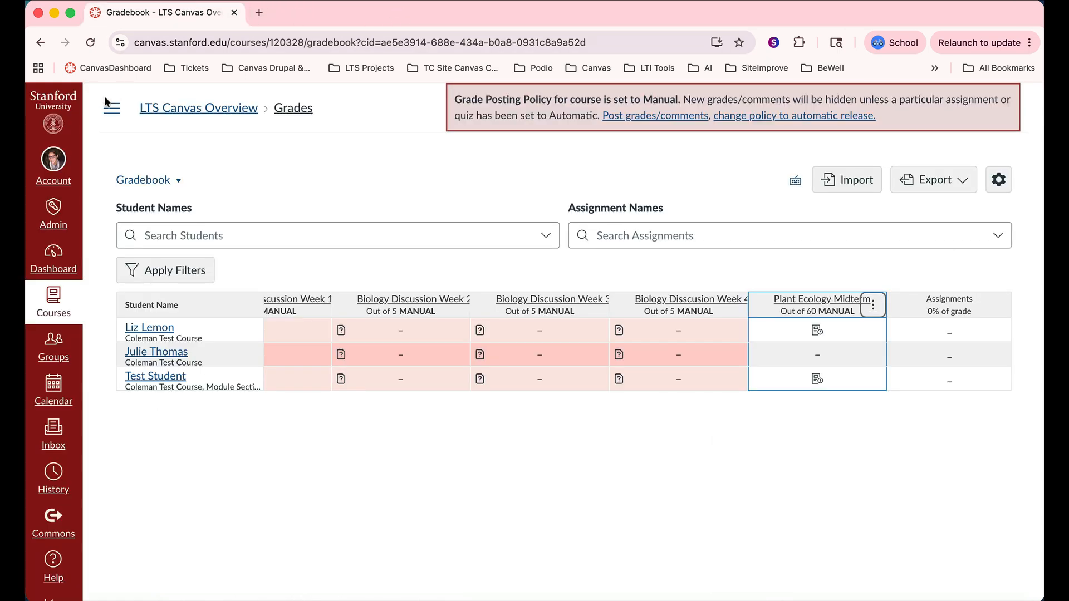
# Launch SpeedGrader from the Plant Ecology Midterm's assignment page and dismiss the data-loss warning
pyautogui.click(113, 110)
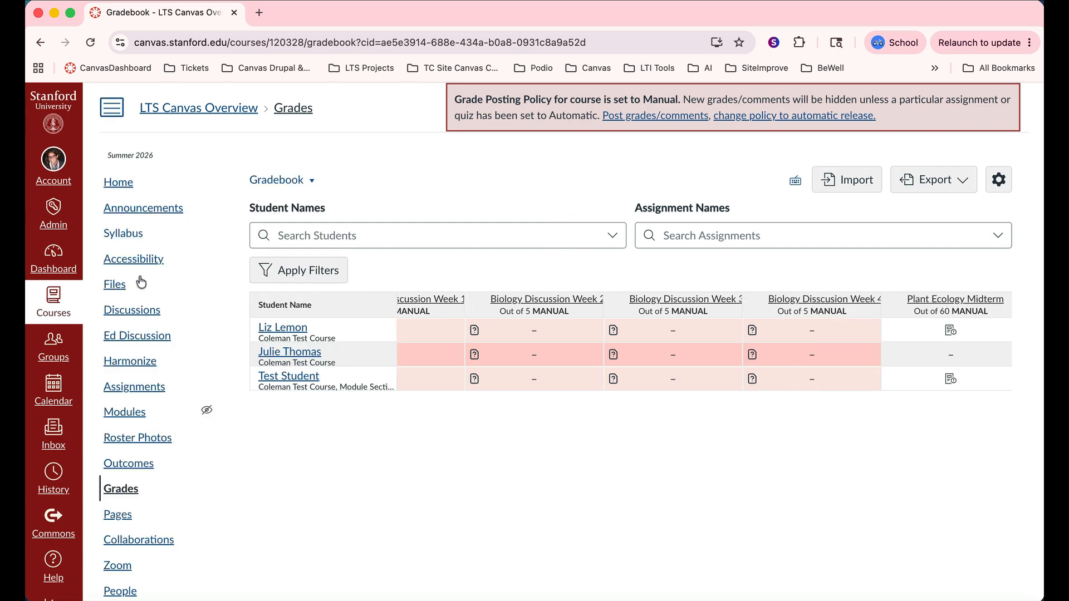
pyautogui.click(139, 387)
pyautogui.scroll(-1, 407, 412)
pyautogui.scroll(-3, 406, 412)
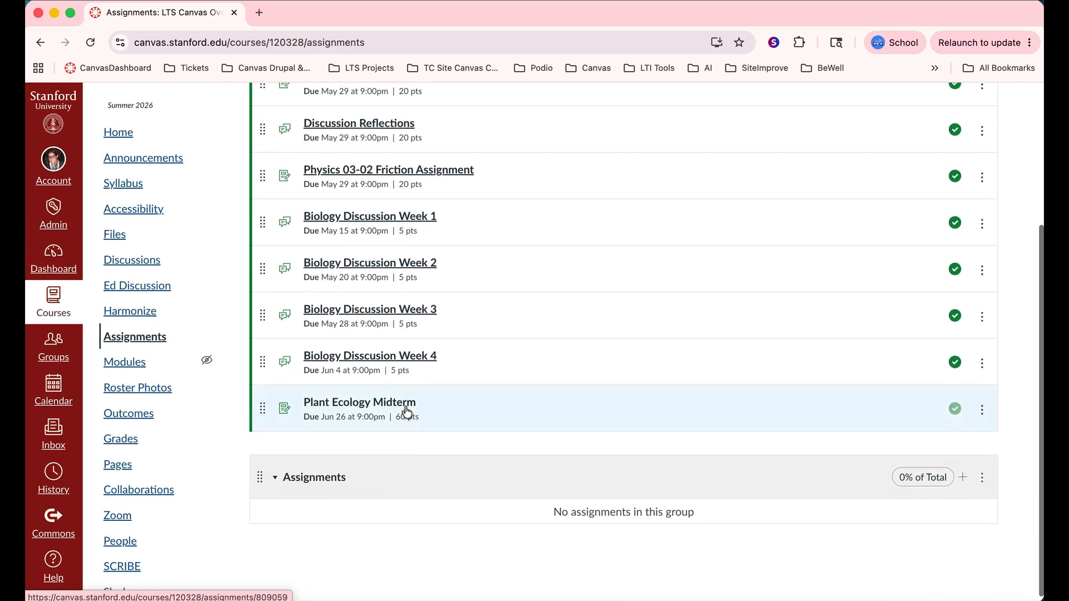
pyautogui.click(398, 403)
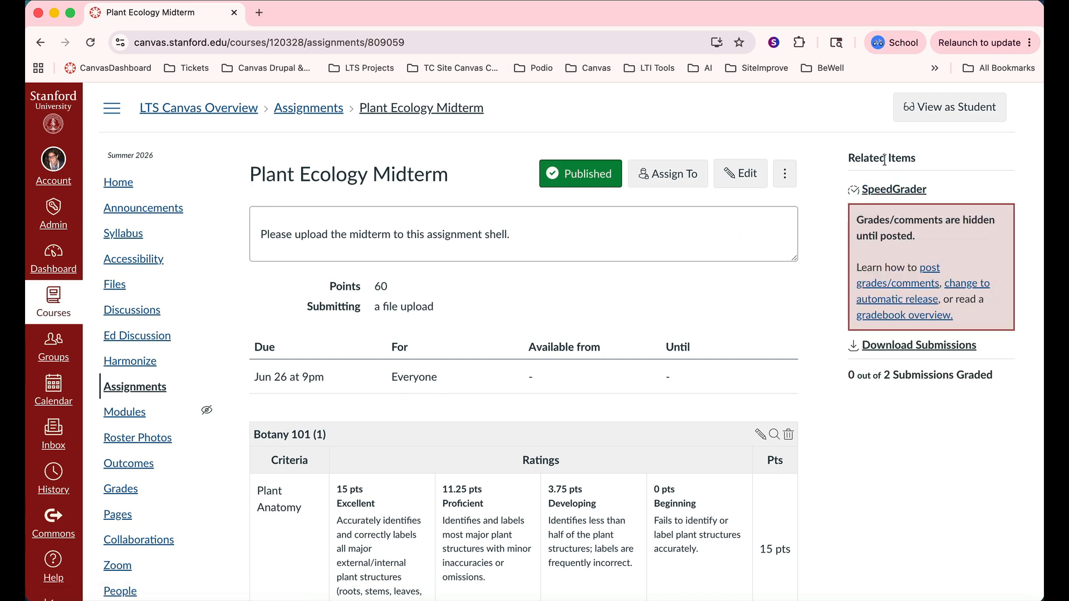
pyautogui.click(909, 193)
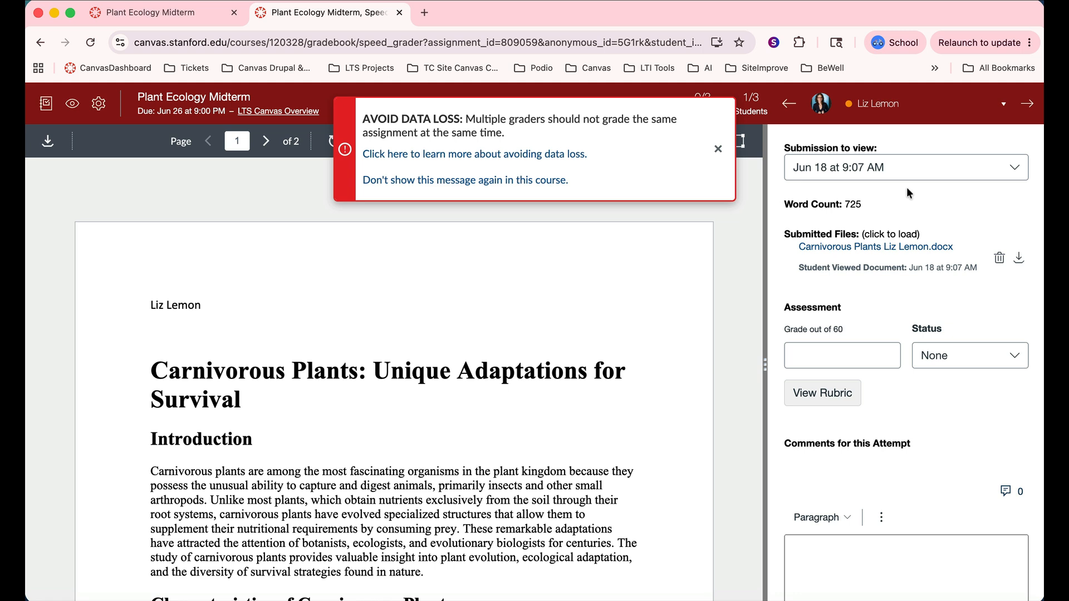
pyautogui.click(718, 149)
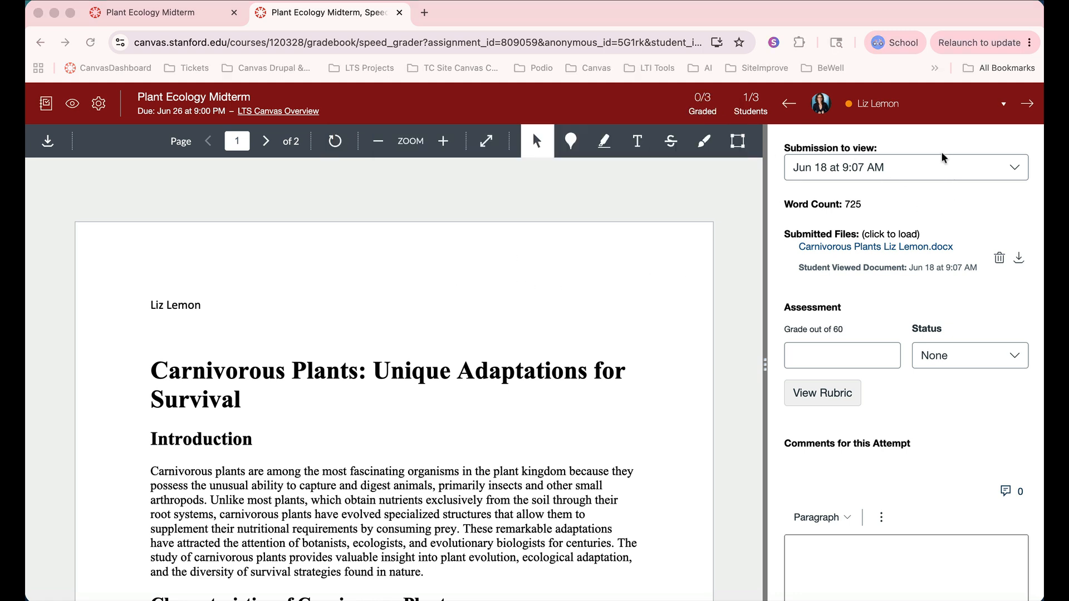
# Open SpeedGrader's student list and apply the All Sections filter
pyautogui.click(1029, 110)
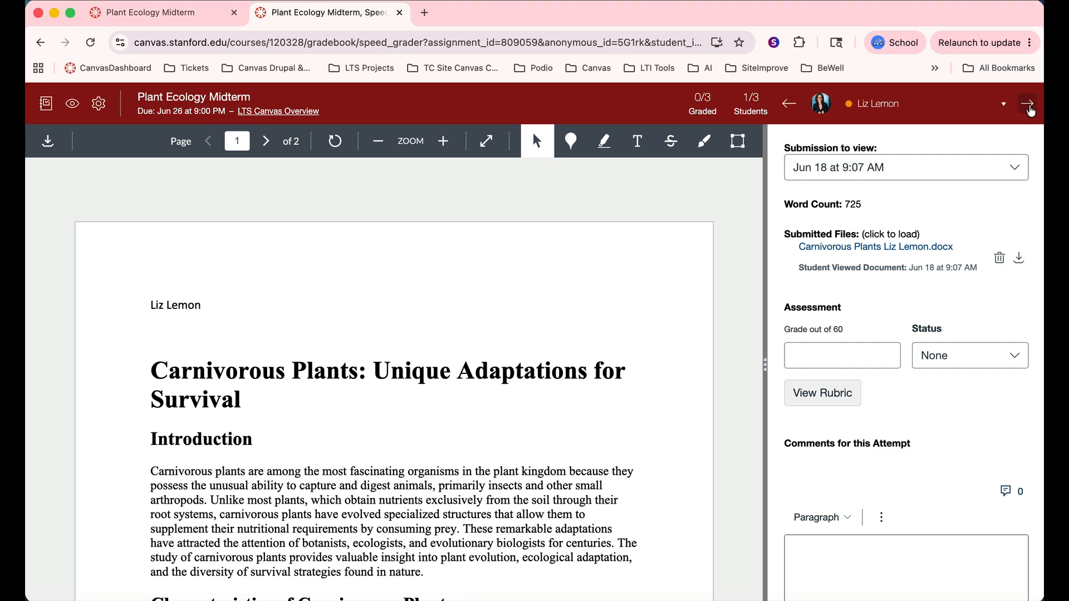
pyautogui.click(1030, 111)
pyautogui.click(1030, 112)
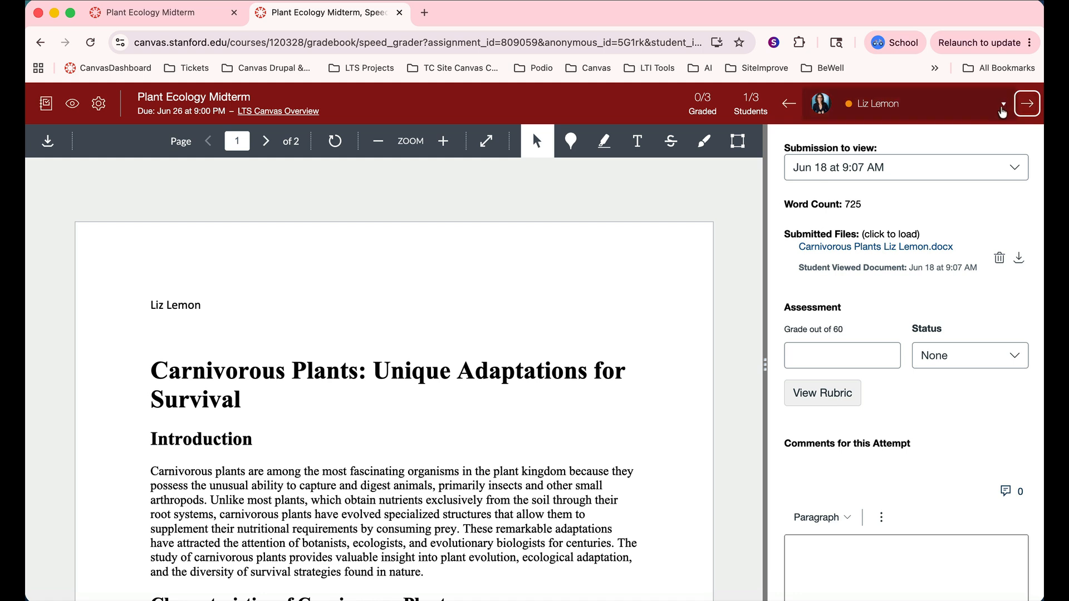
pyautogui.click(1002, 106)
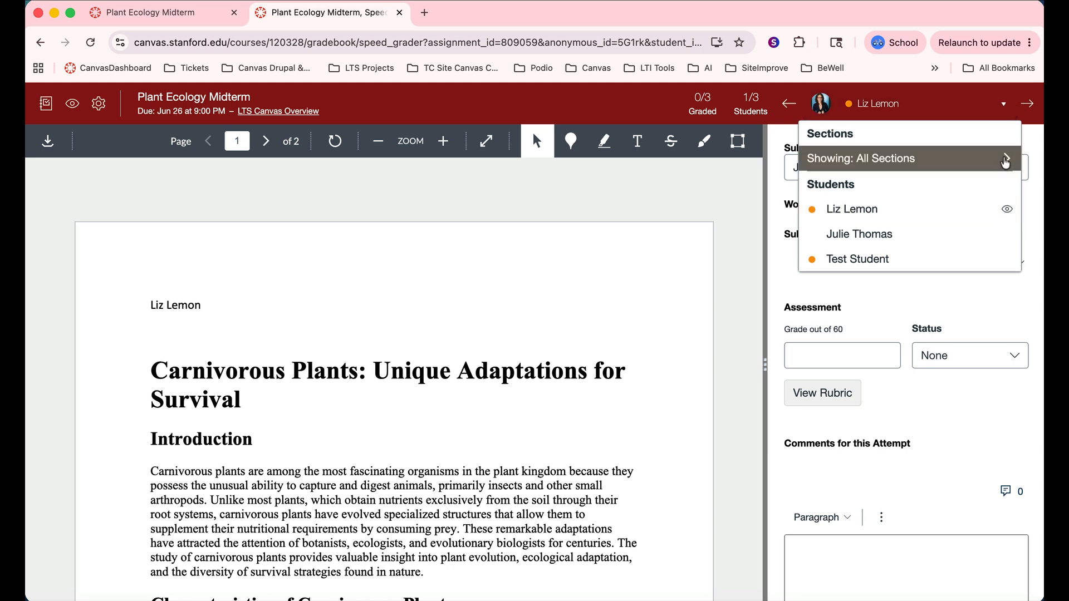
pyautogui.click(1005, 161)
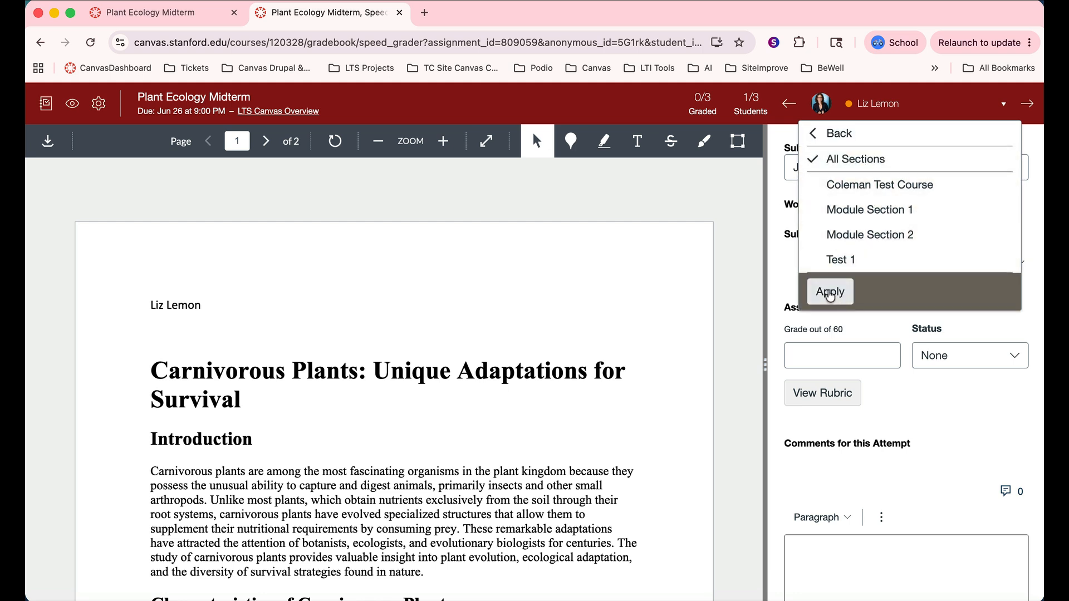
pyautogui.click(831, 292)
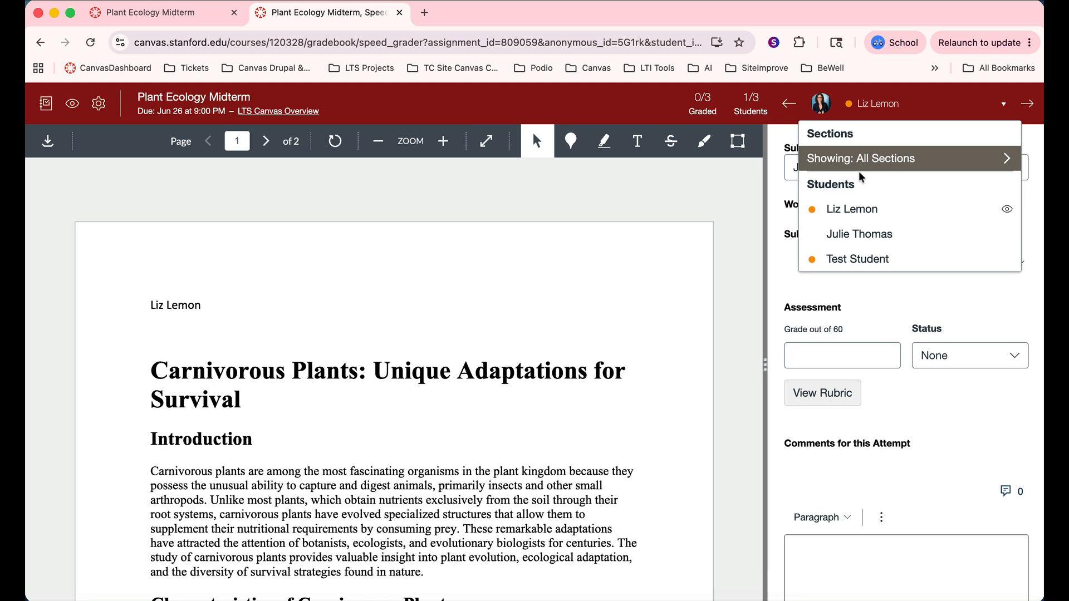
# Page forward through the remaining students' submissions for the midterm
pyautogui.click(1028, 105)
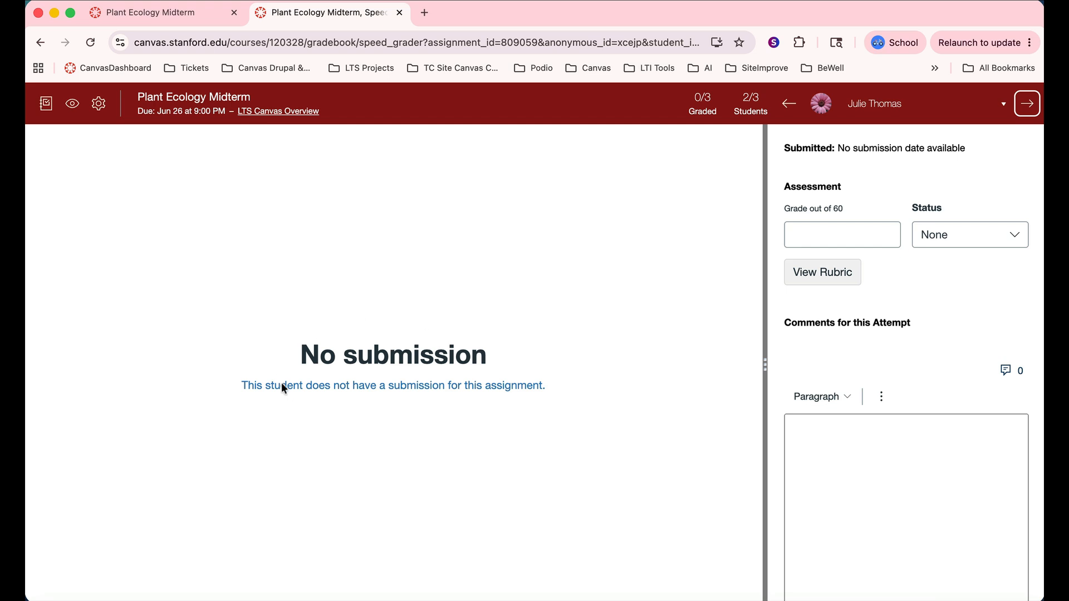
pyautogui.click(1030, 106)
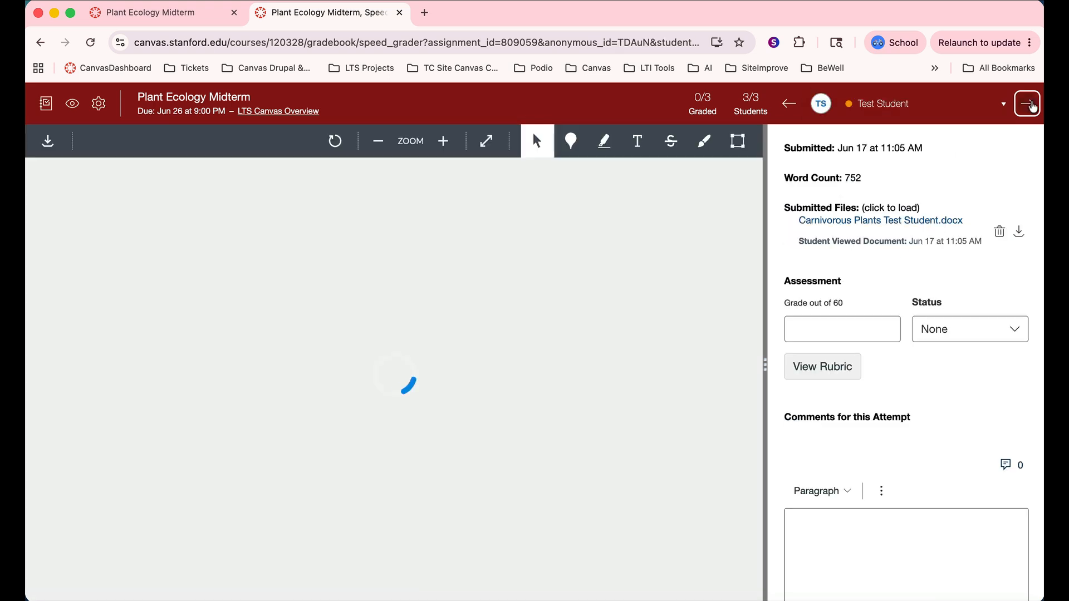
pyautogui.click(1029, 106)
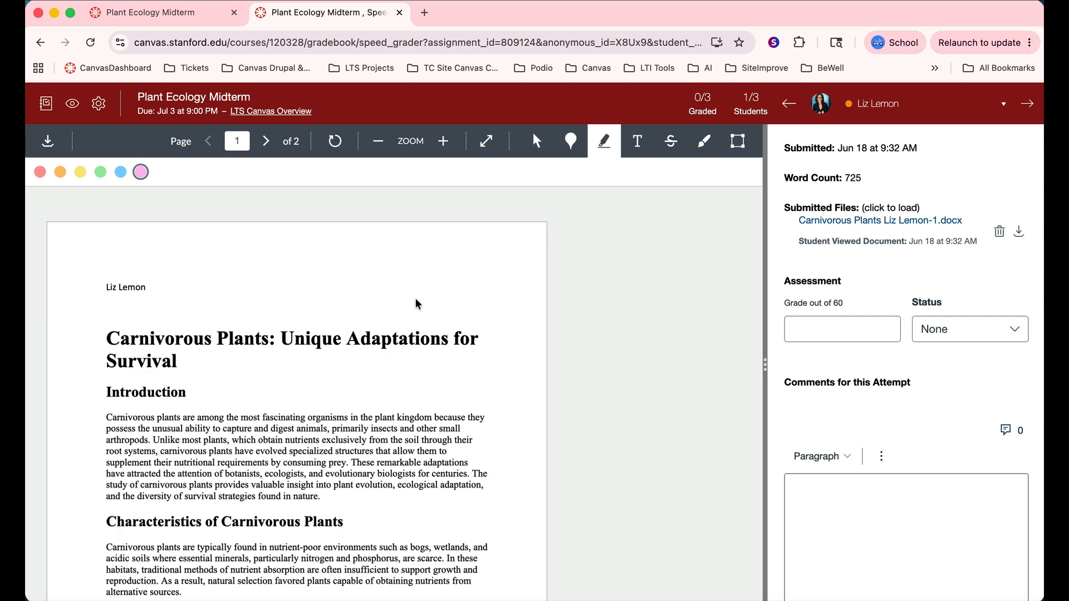
# Place a blue point annotation in the Introduction paragraph with the comment "Great point"
pyautogui.scroll(-5, 404, 414)
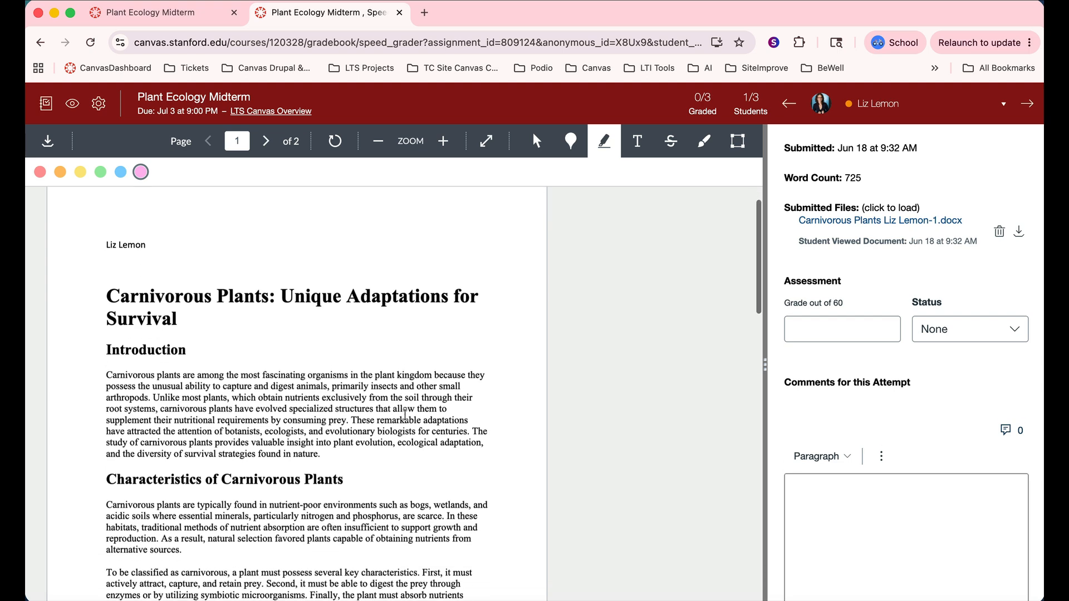
pyautogui.scroll(-2, 404, 414)
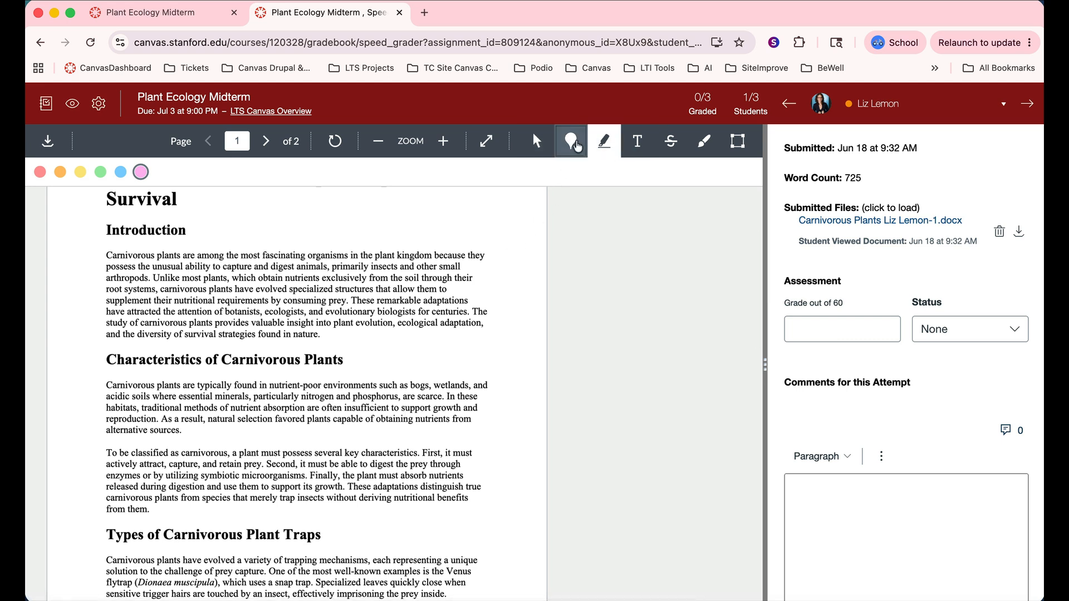
pyautogui.click(575, 145)
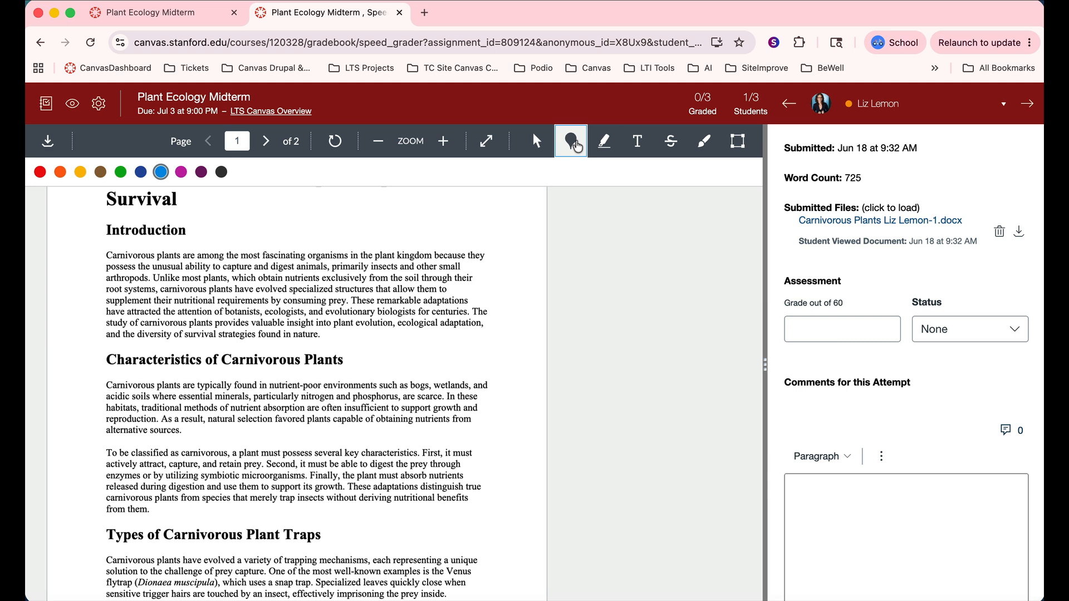
pyautogui.click(454, 285)
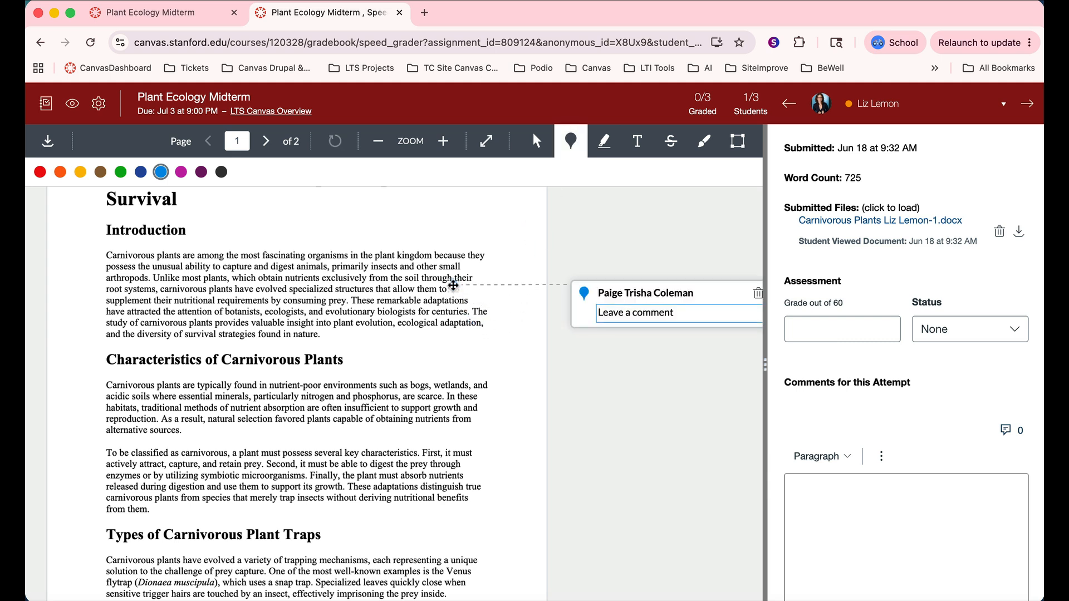
pyautogui.write('Great point')
pyautogui.press('Return')
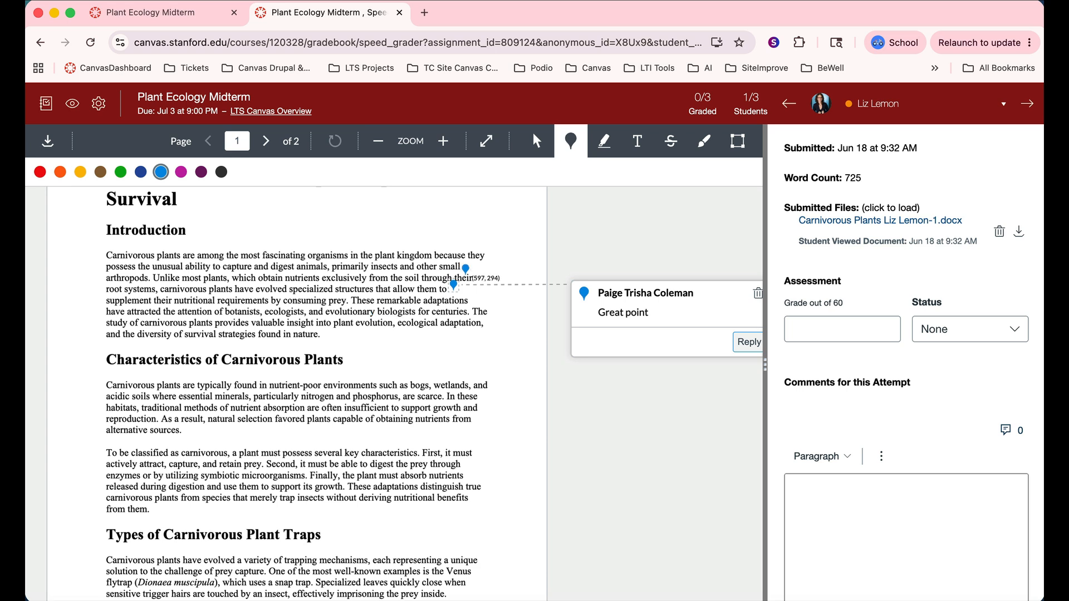
# Highlight the first two lines under "Characteristics of Carnivorous Plants" in green
pyautogui.click(605, 145)
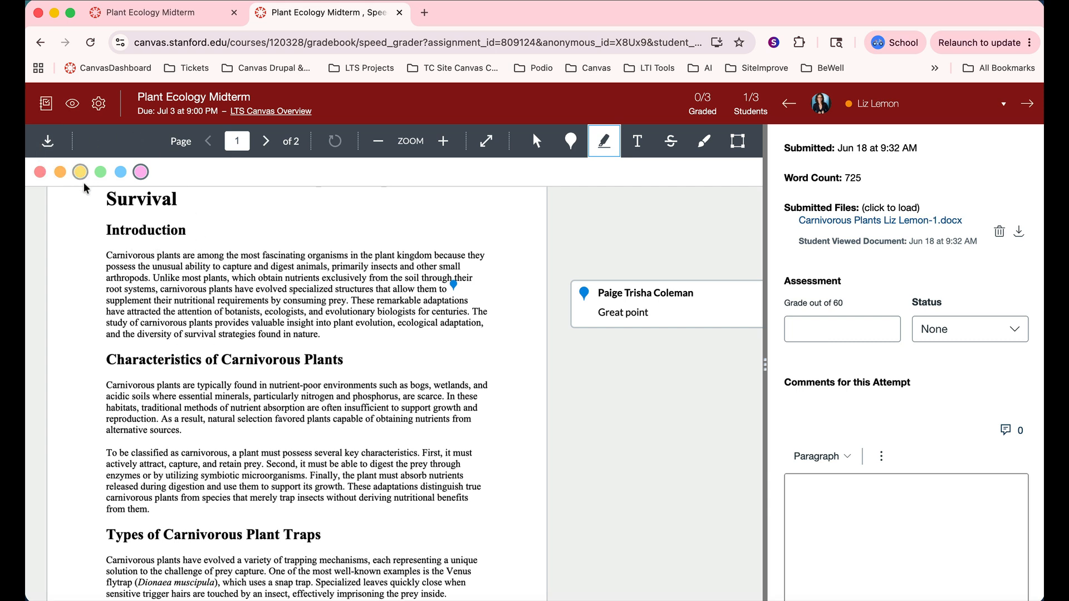
pyautogui.click(100, 172)
pyautogui.moveTo(106, 386); pyautogui.dragTo(189, 406)
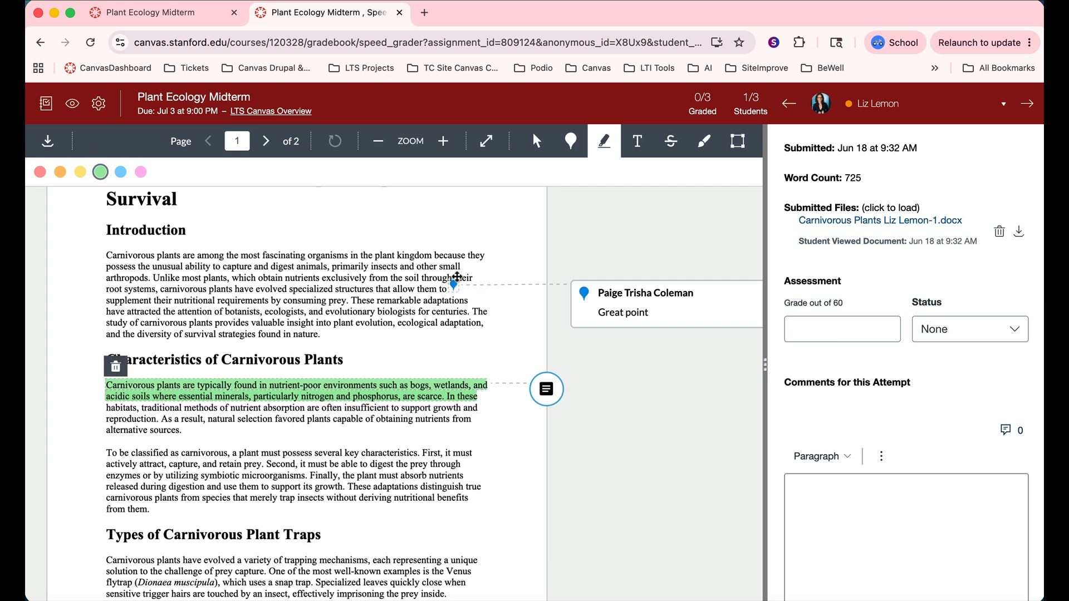
# Strike out the text from "To be classified as carnivorous" through "actively attract, capture" in magenta
pyautogui.click(672, 143)
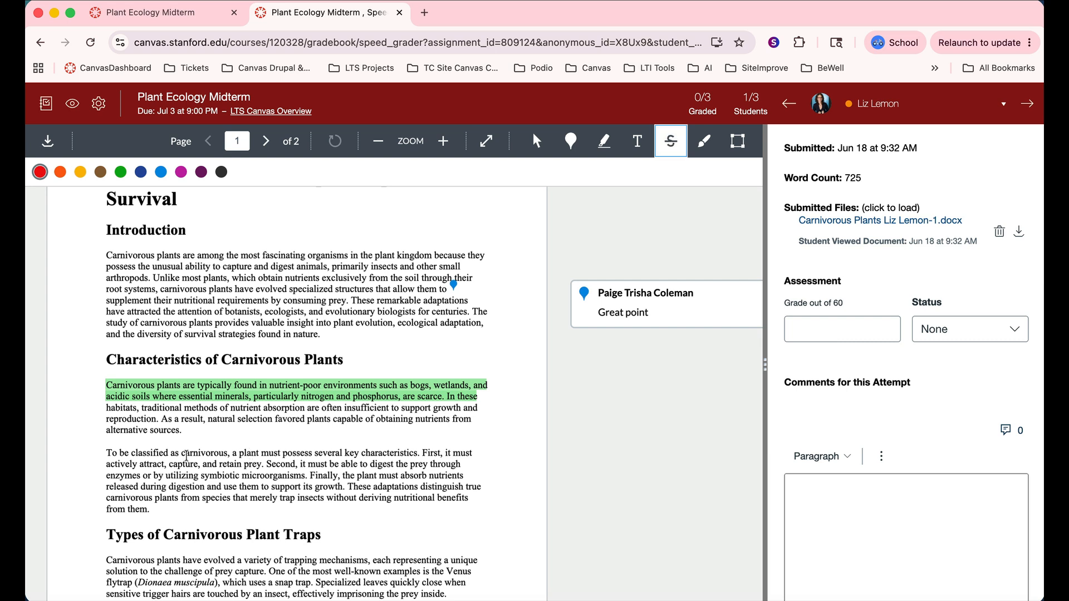
pyautogui.click(181, 171)
pyautogui.moveTo(106, 452); pyautogui.dragTo(186, 464)
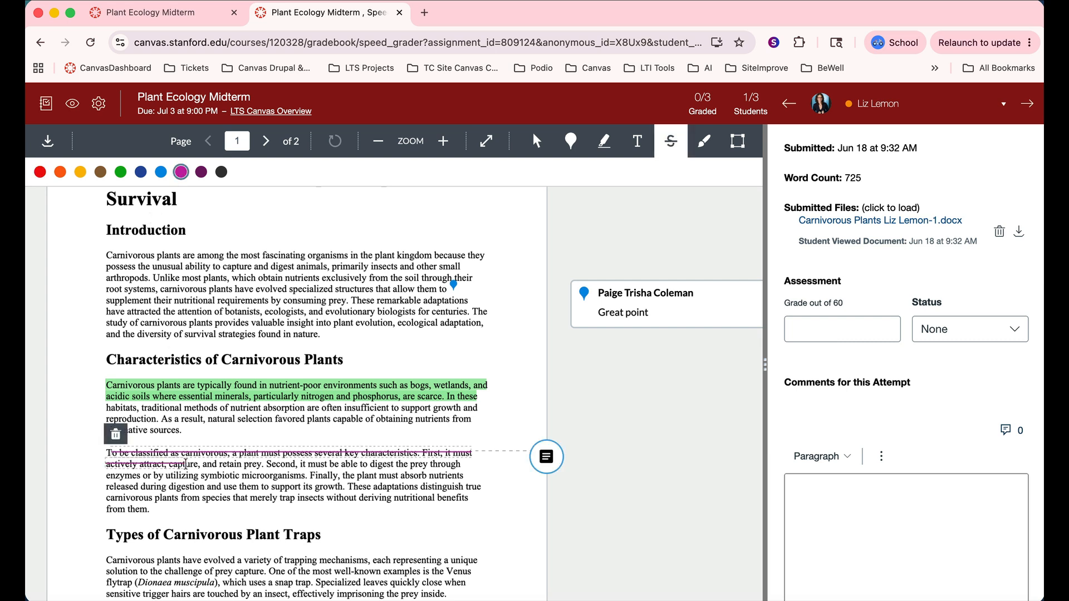
# Draw a blue freehand line under "Finally, the plant must absorb nutrients" and a blue box around "Carnivorous" under "Types of Carnivorous Plant Traps"
pyautogui.click(705, 143)
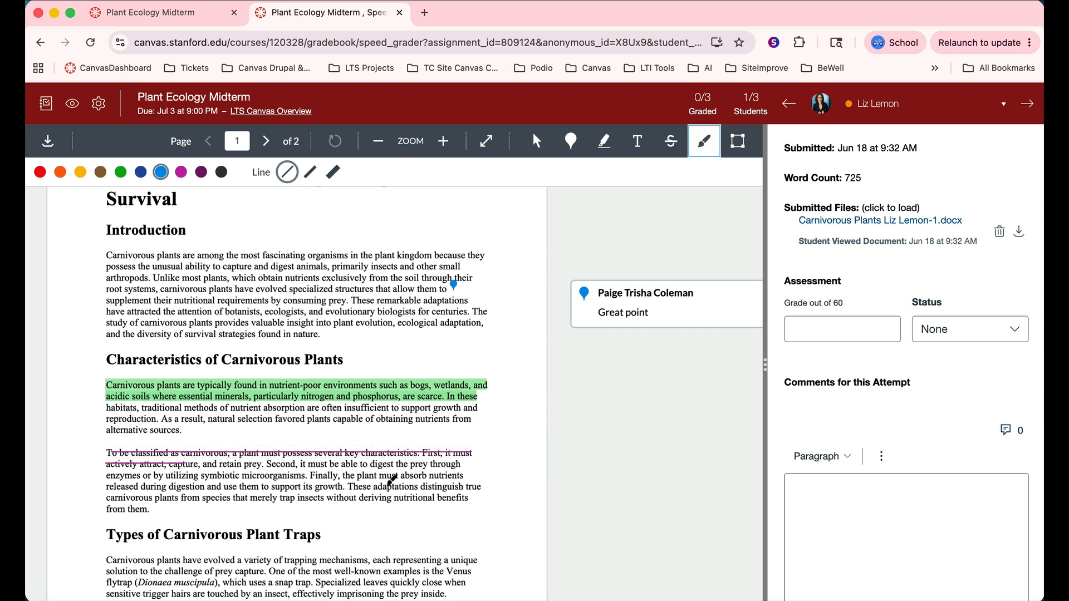
pyautogui.moveTo(322, 472)
pyautogui.mouseDown()
pyautogui.moveTo(464, 477)
pyautogui.moveTo(469, 461)
pyautogui.moveTo(494, 477)
pyautogui.moveTo(492, 455)
pyautogui.moveTo(532, 460)
pyautogui.mouseUp()
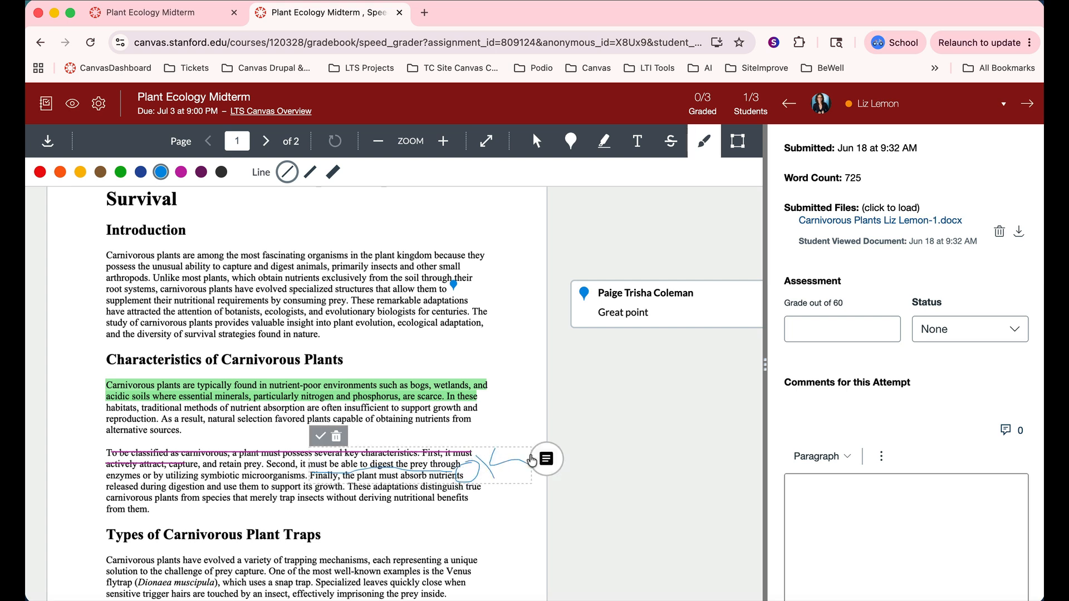
pyautogui.click(738, 143)
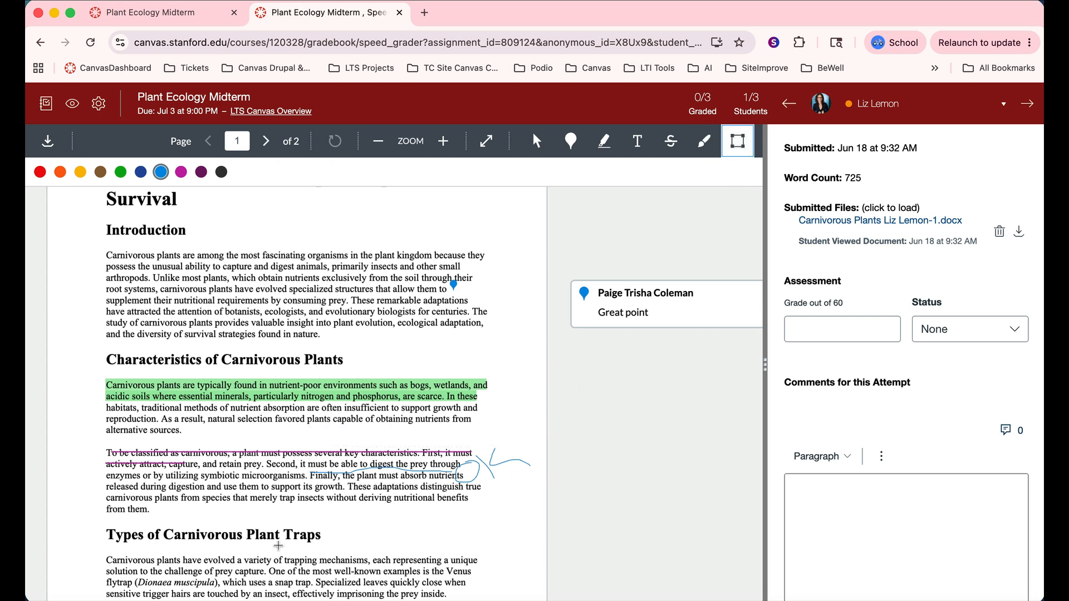
pyautogui.moveTo(105, 550); pyautogui.dragTo(159, 568)
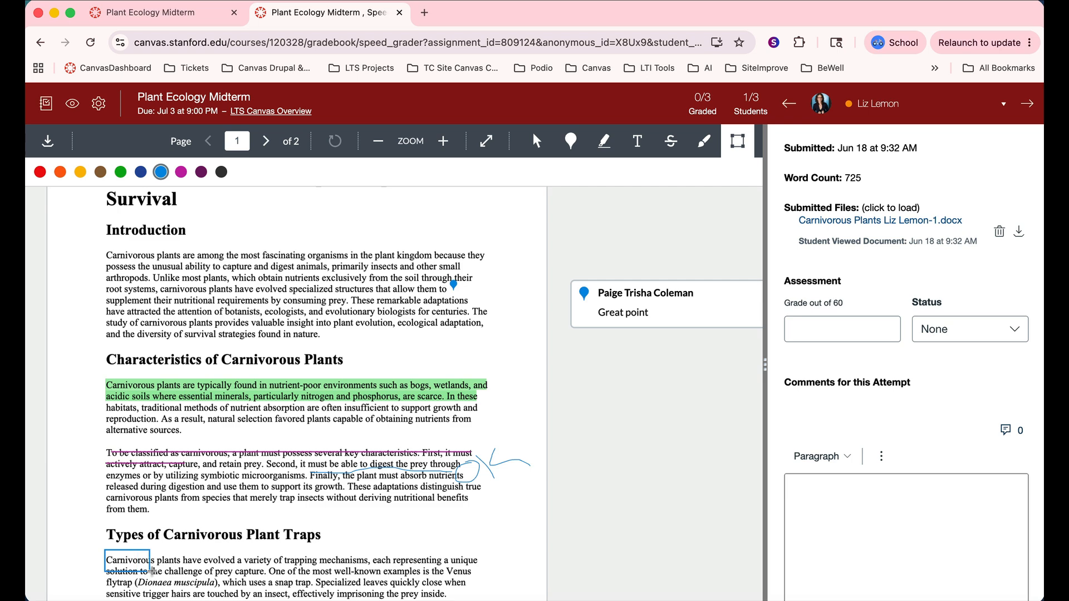
# Add a free-text annotation reading "Great Job" in the margin beside the pitfall trap paragraph
pyautogui.scroll(-2, 448, 366)
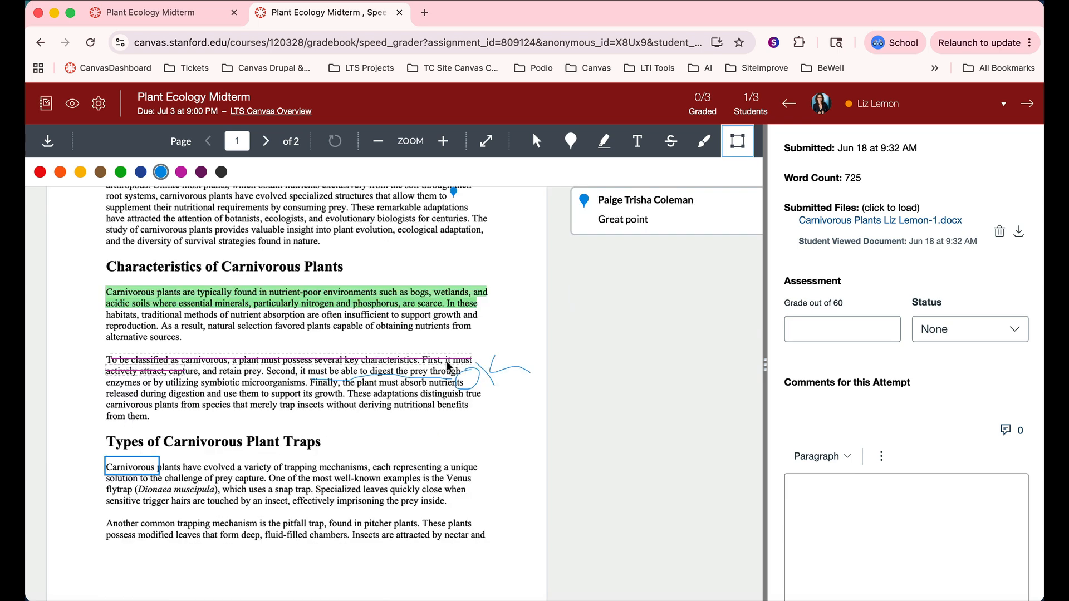
pyautogui.click(638, 143)
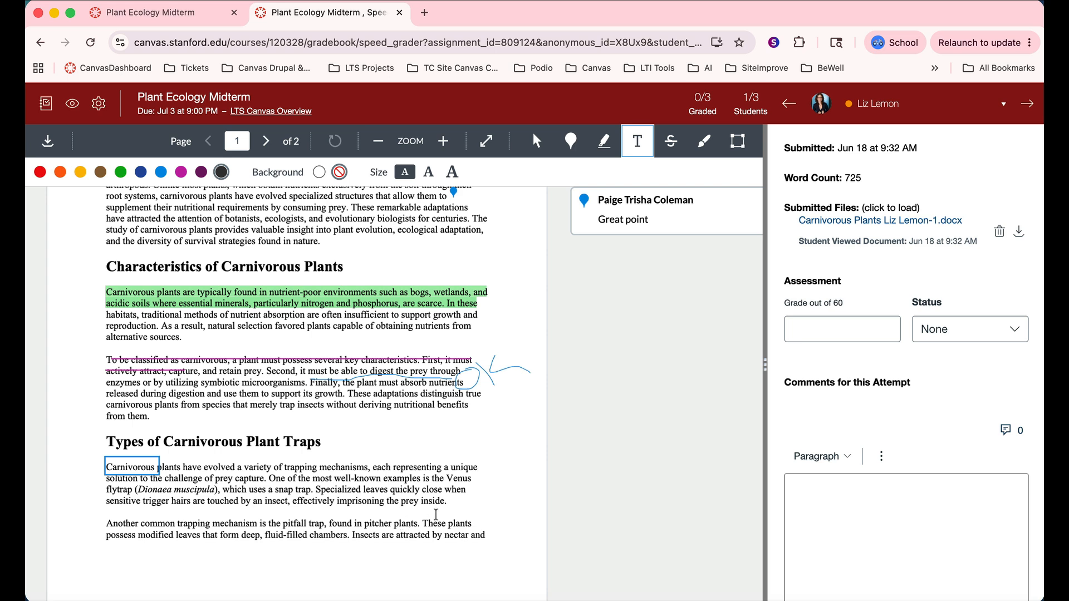
pyautogui.click(507, 527)
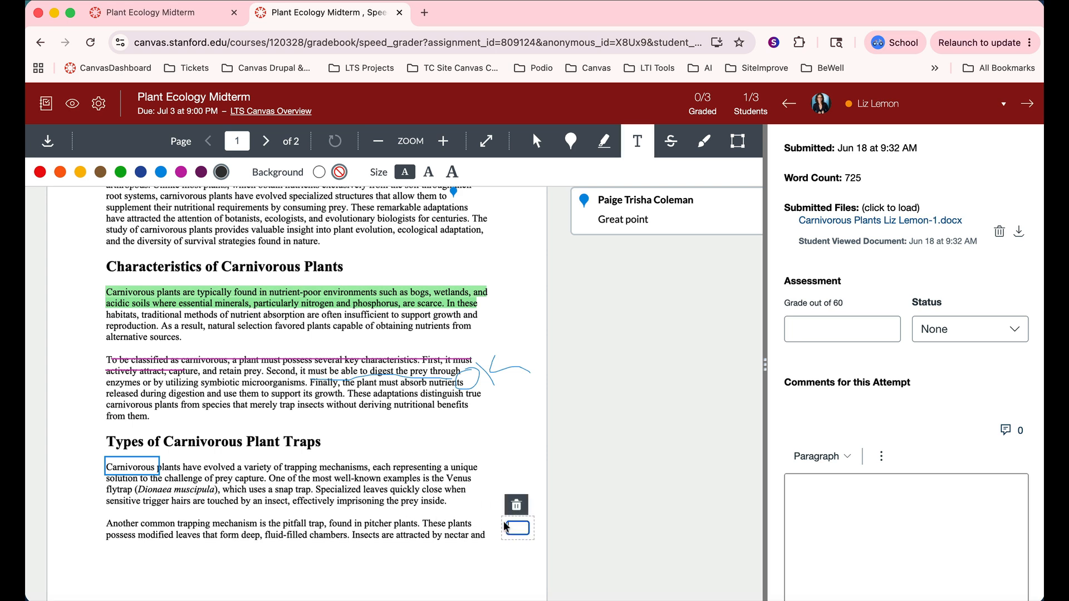
pyautogui.write('Great Job')
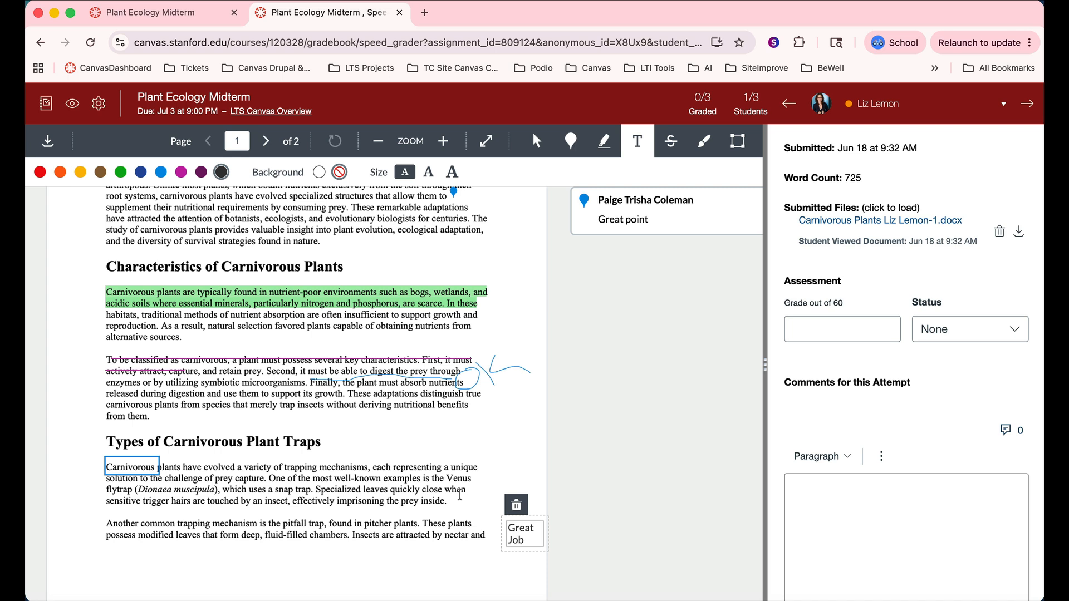
# Delete the green highlight under "Characteristics of Carnivorous Plants"
pyautogui.click(272, 295)
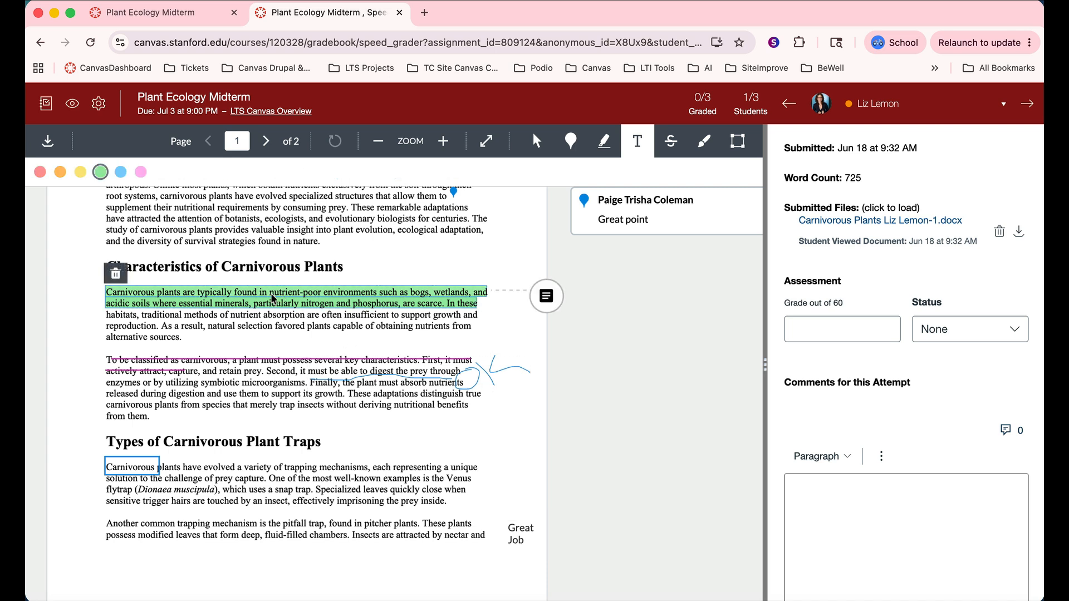
pyautogui.click(116, 275)
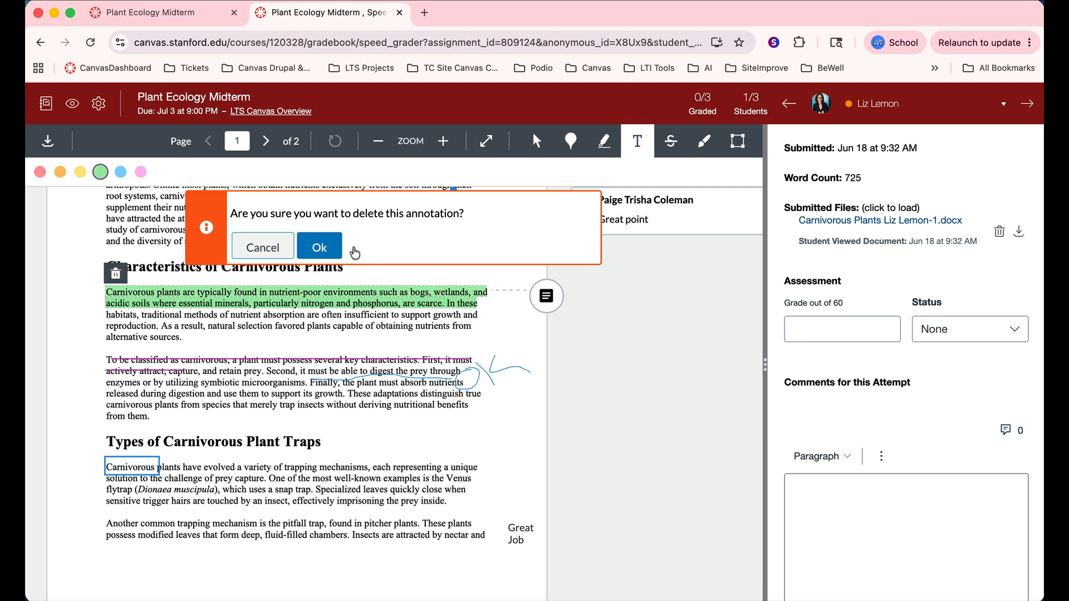
pyautogui.click(325, 249)
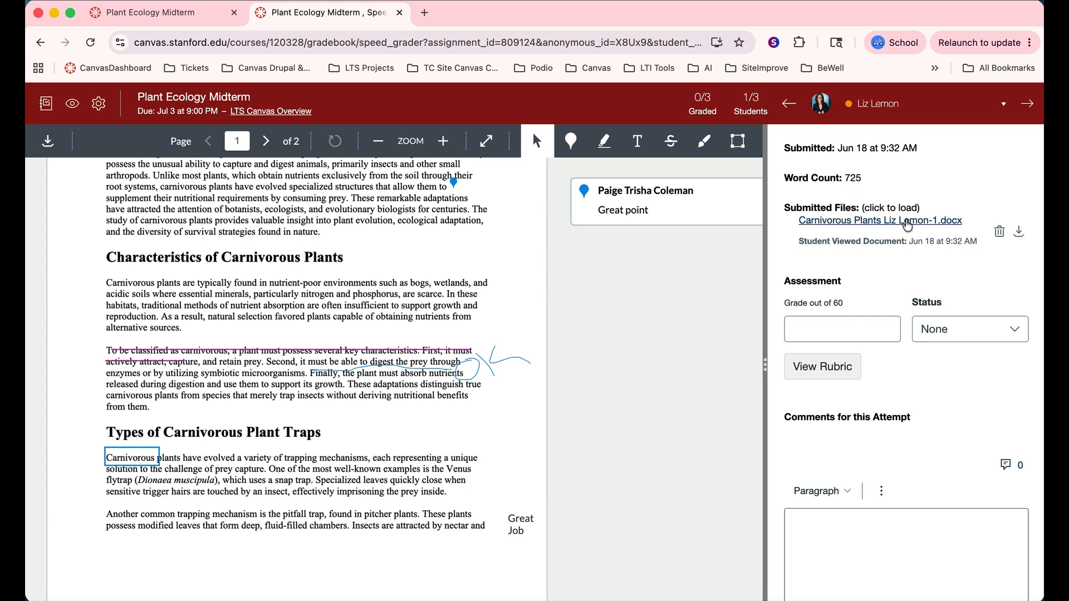
# Examine the available submission status options and the grade entry field in the Assessment section
pyautogui.click(1015, 332)
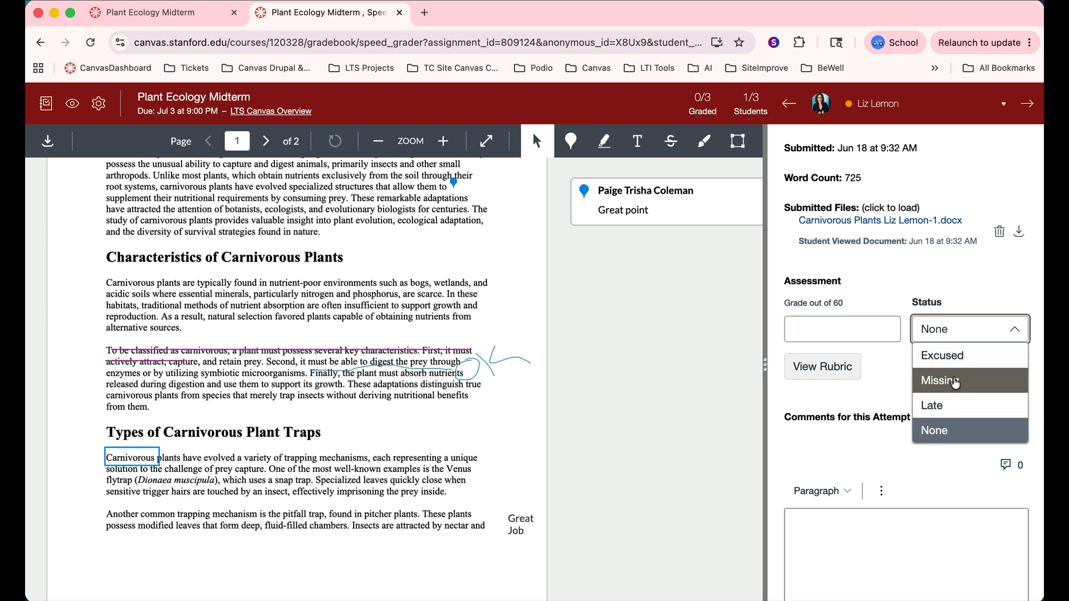
pyautogui.click(849, 328)
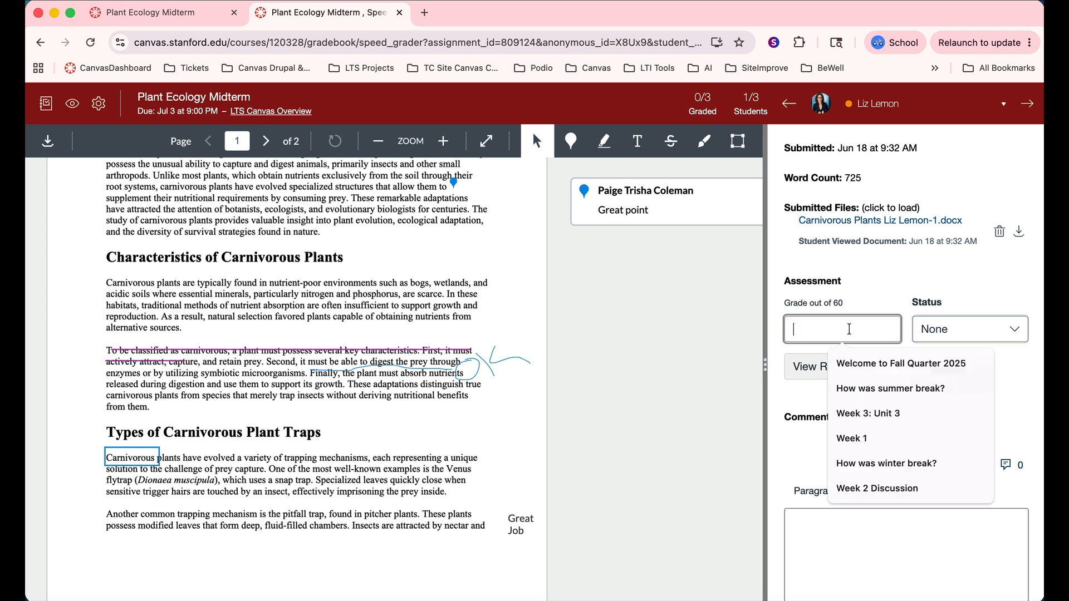
pyautogui.press('Escape')
# Display the Botany 101 rubric and look through its criteria and ratings
pyautogui.scroll(-2, 870, 299)
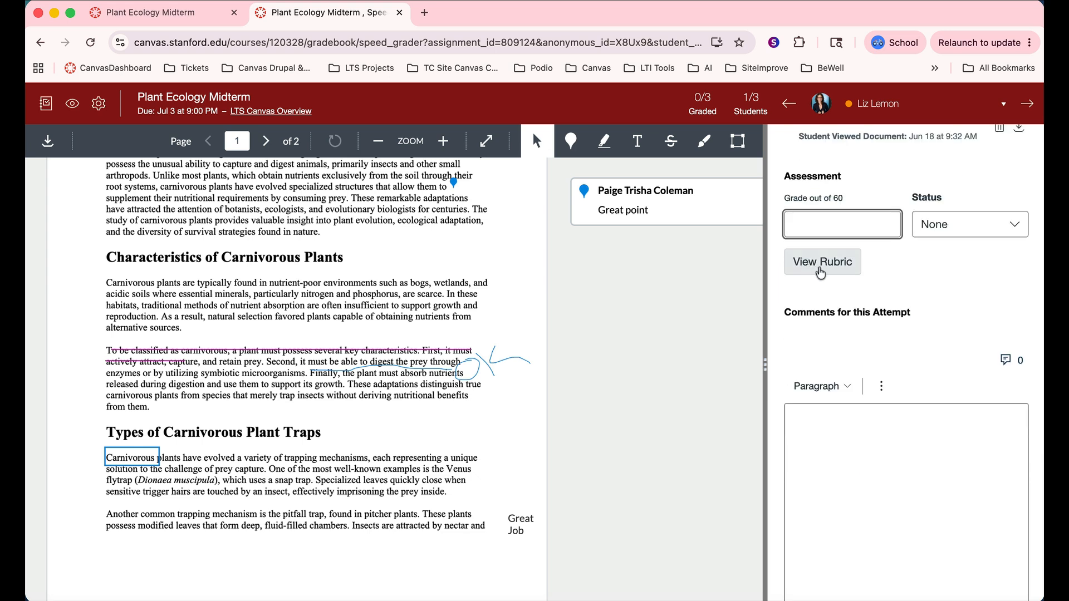
pyautogui.click(821, 272)
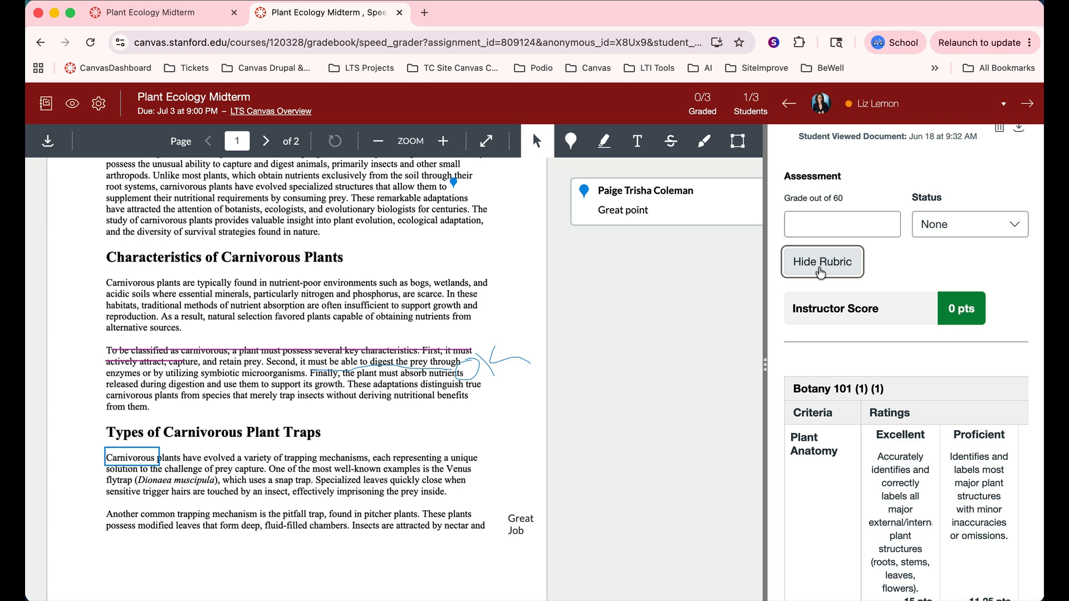
pyautogui.scroll(-10, 820, 272)
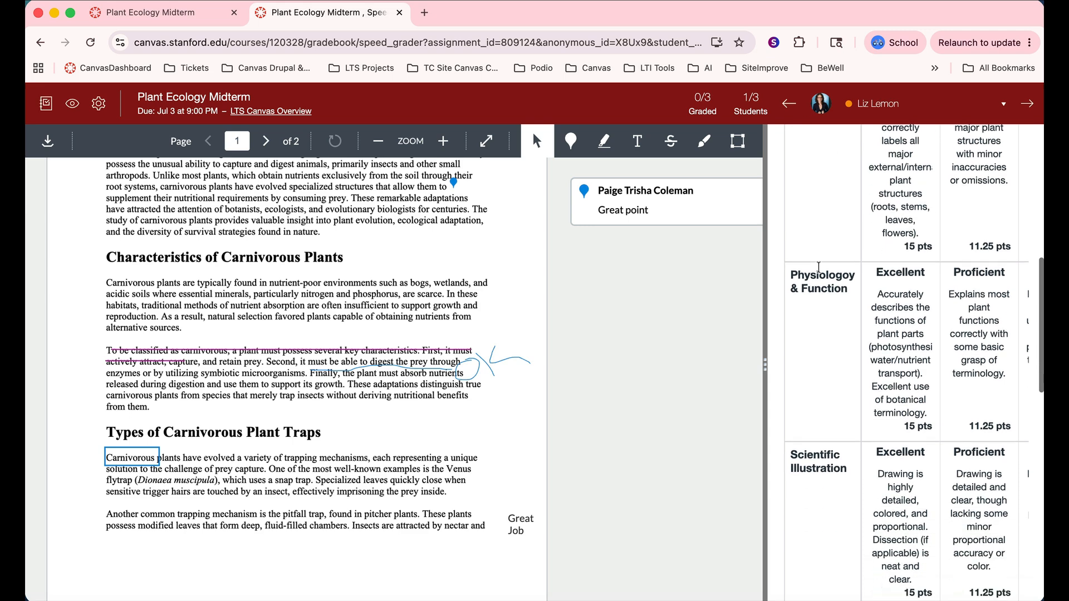
pyautogui.scroll(-5, 819, 272)
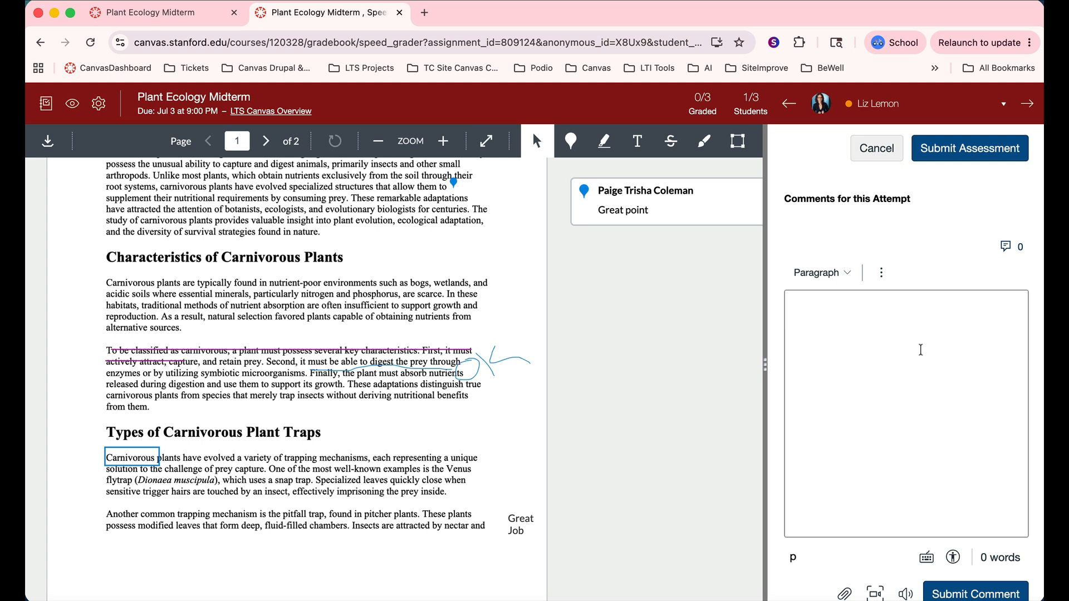
# Expand the comment formatting options and submit the comment "Great Job!" for this attempt
pyautogui.click(880, 273)
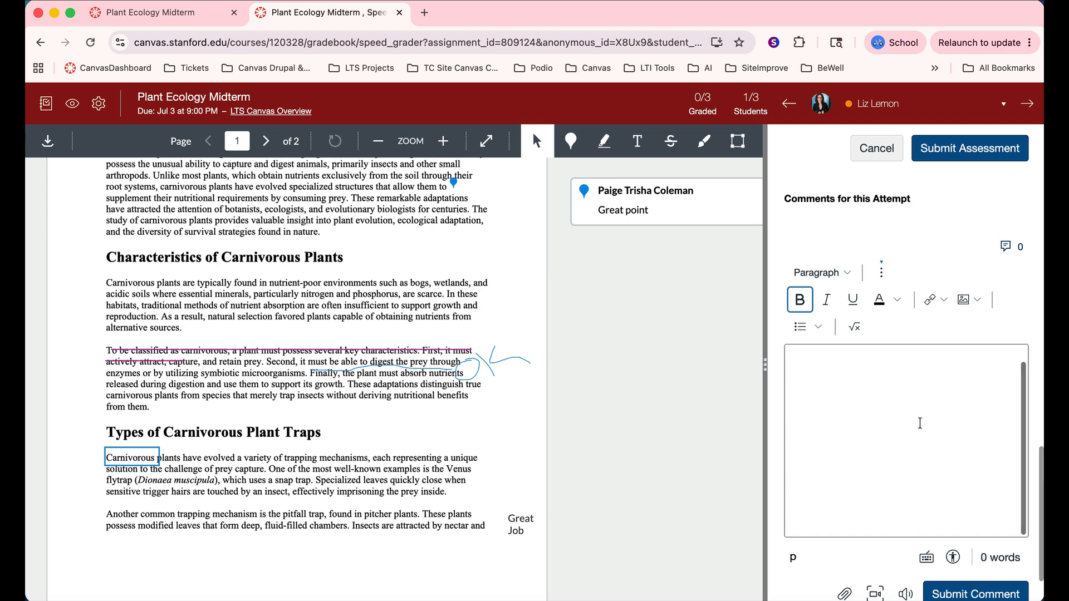
pyautogui.scroll(-3, 919, 424)
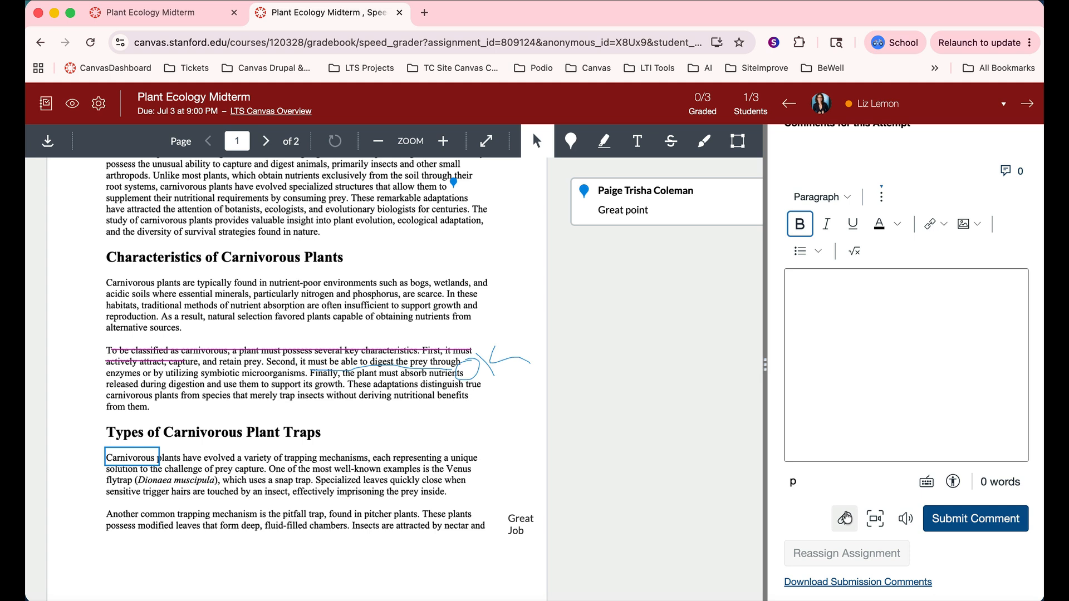
pyautogui.click(837, 292)
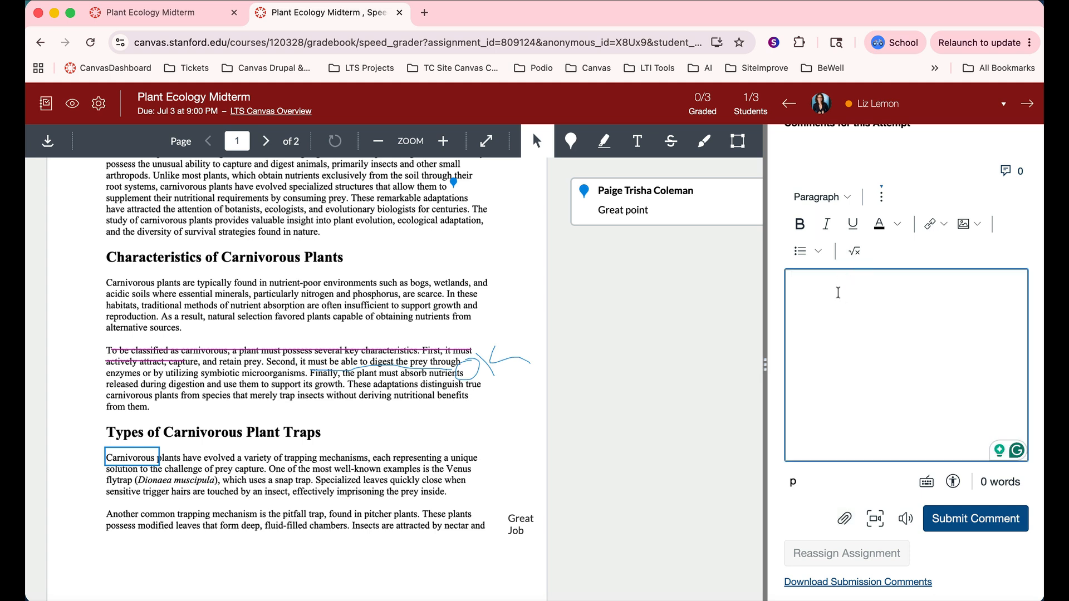
pyautogui.write('Great Job!')
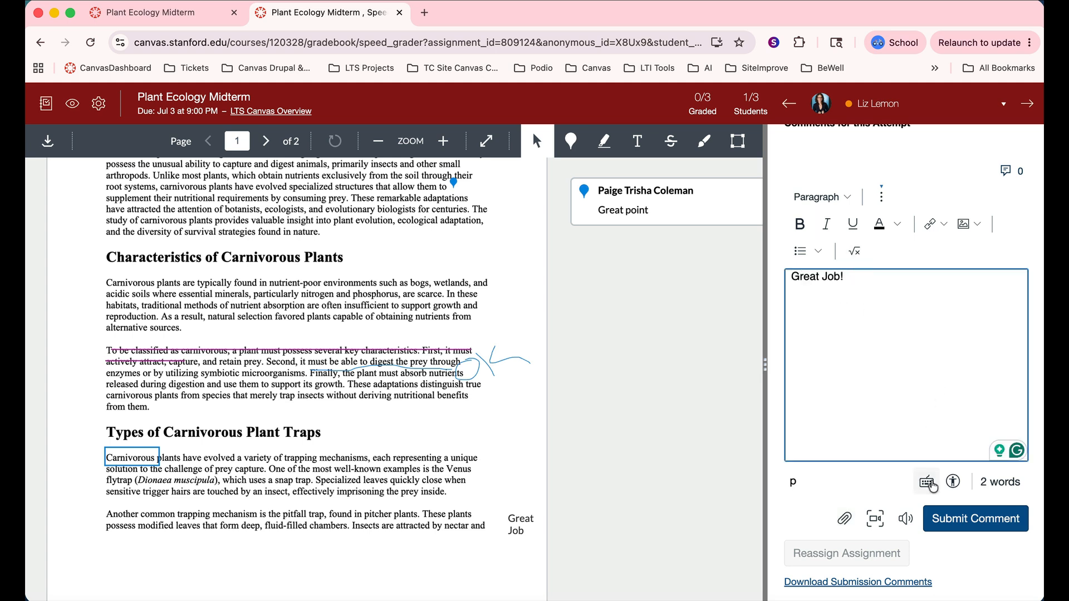
pyautogui.click(962, 521)
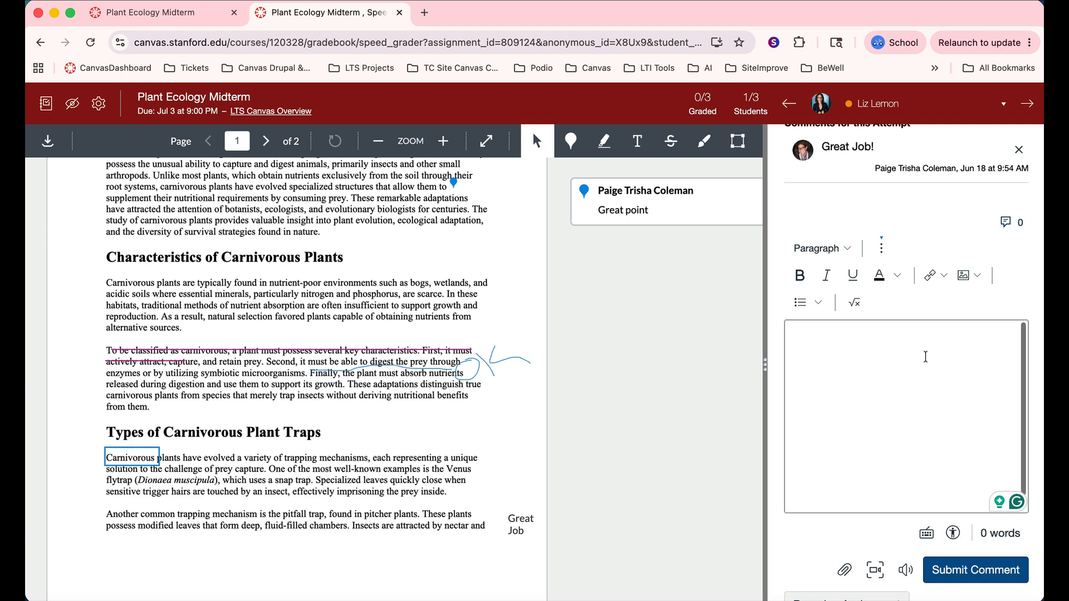
# Enter a grade of 50 out of 60 for the submission
pyautogui.scroll(3, 925, 355)
pyautogui.scroll(10, 925, 356)
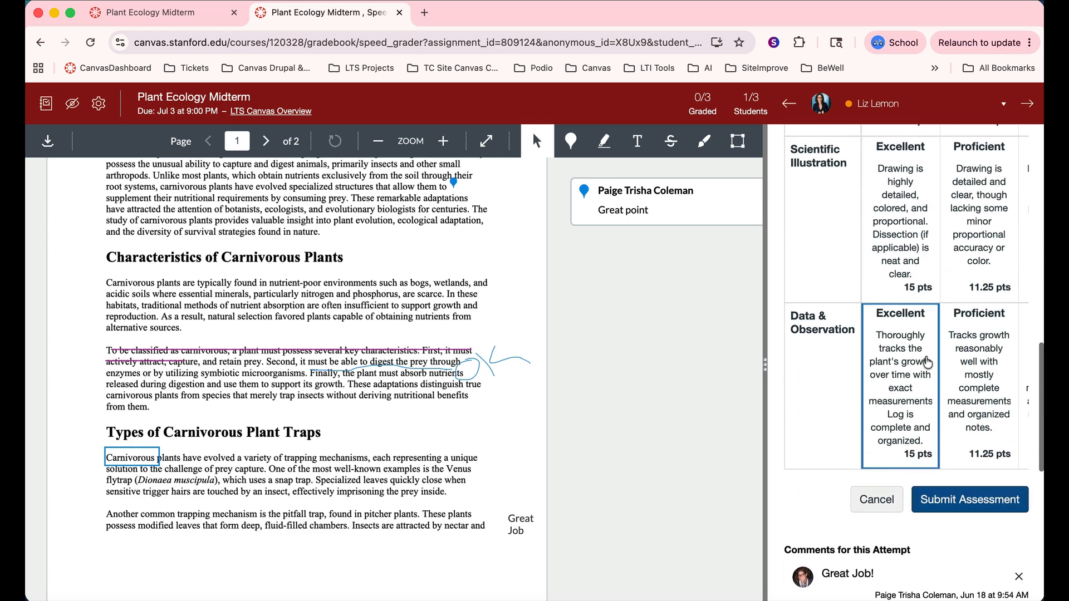
pyautogui.scroll(7, 926, 362)
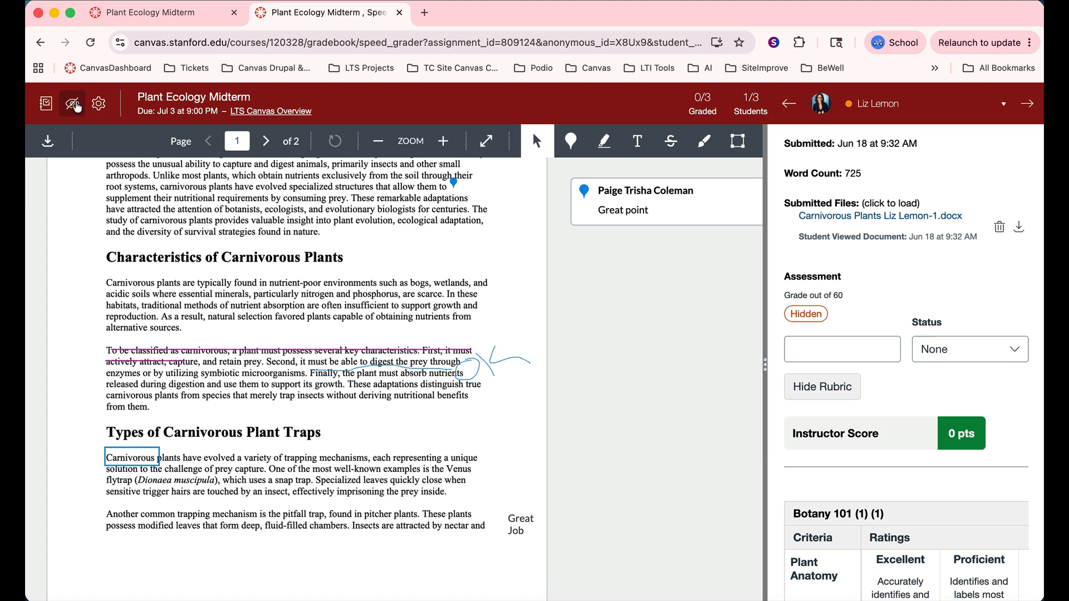
pyautogui.click(802, 351)
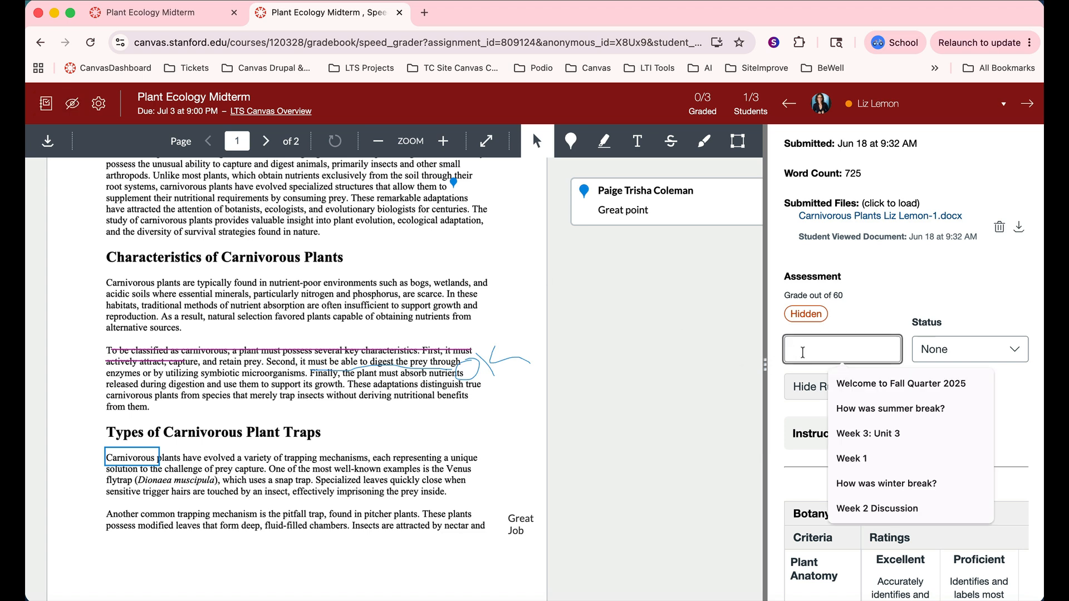
pyautogui.write('50')
pyautogui.press('Return')
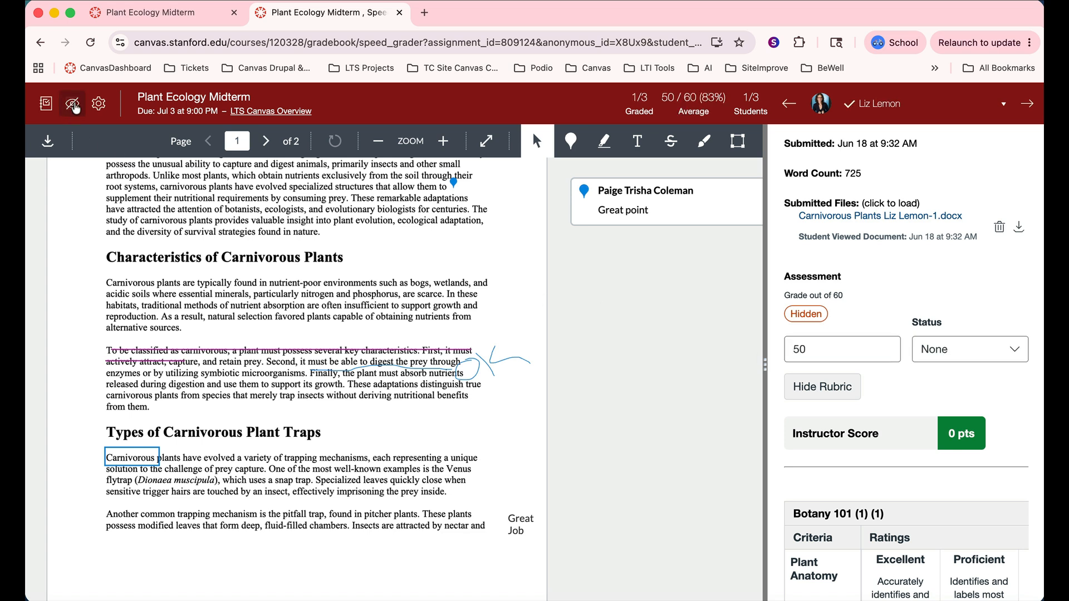
# Check the grade posting options, return to the Plant Ecology Midterm assignment page and open the course gradebook
pyautogui.click(74, 106)
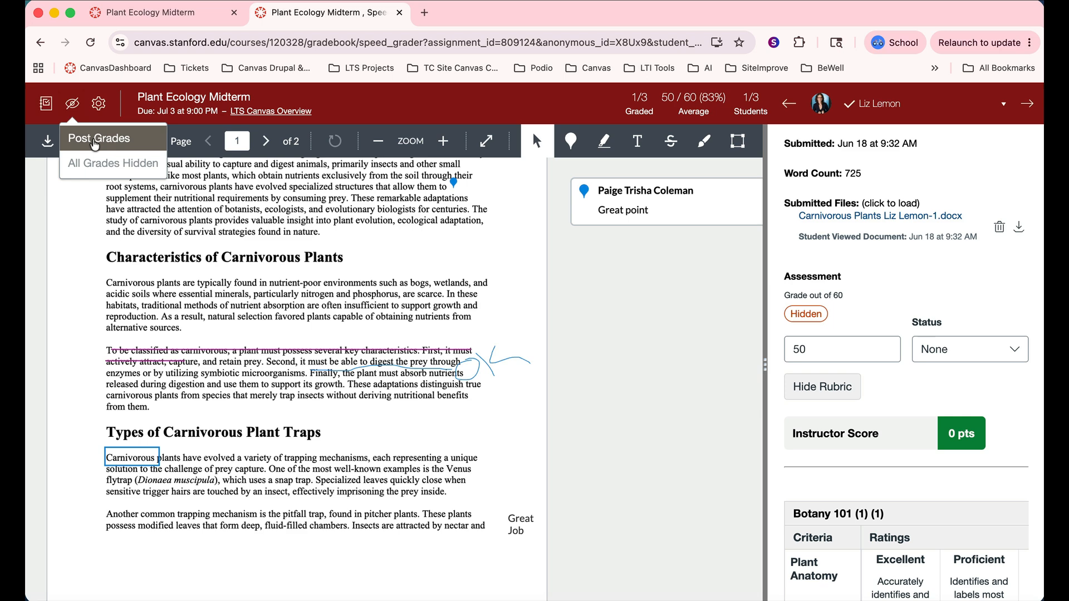
pyautogui.click(162, 13)
pyautogui.scroll(-2, 132, 423)
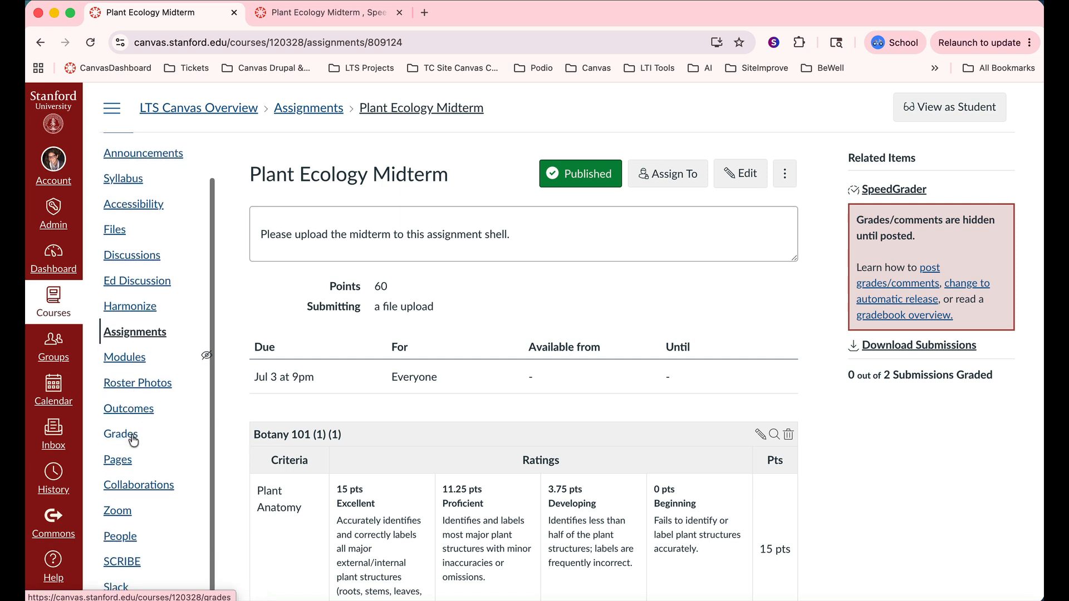
pyautogui.click(132, 435)
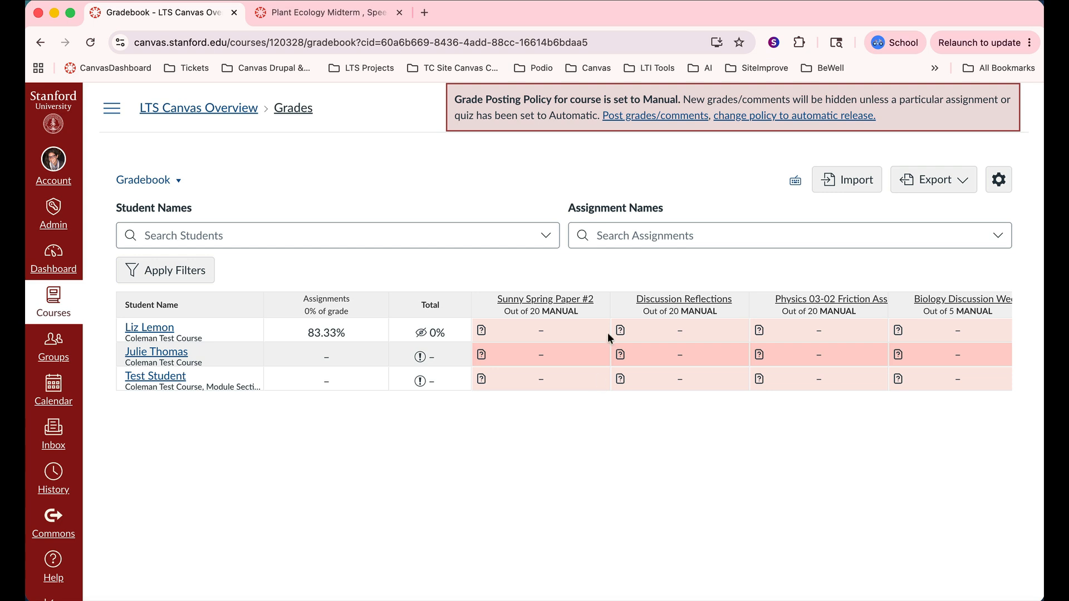
# Post the Plant Ecology Midterm grades to everyone from the gradebook
pyautogui.hscroll(10, 606, 332)
pyautogui.hscroll(4, 608, 338)
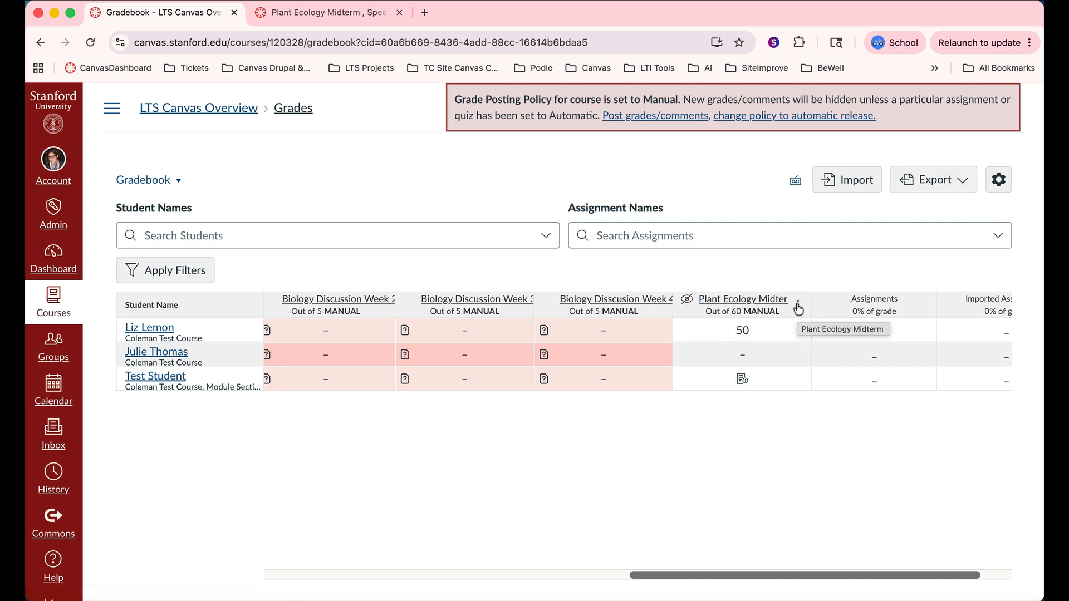
pyautogui.click(798, 305)
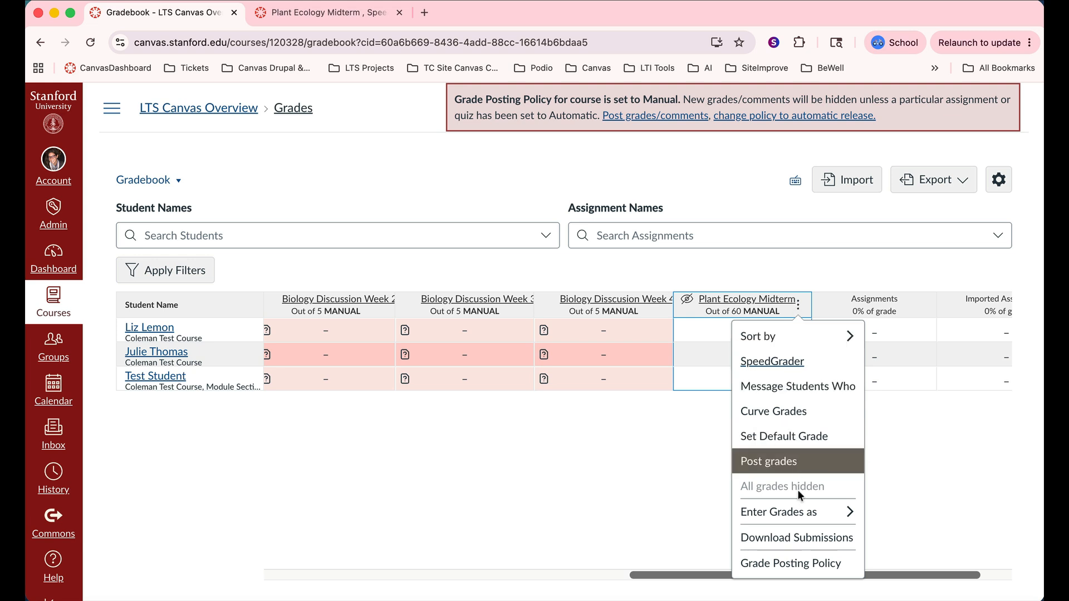
pyautogui.click(772, 460)
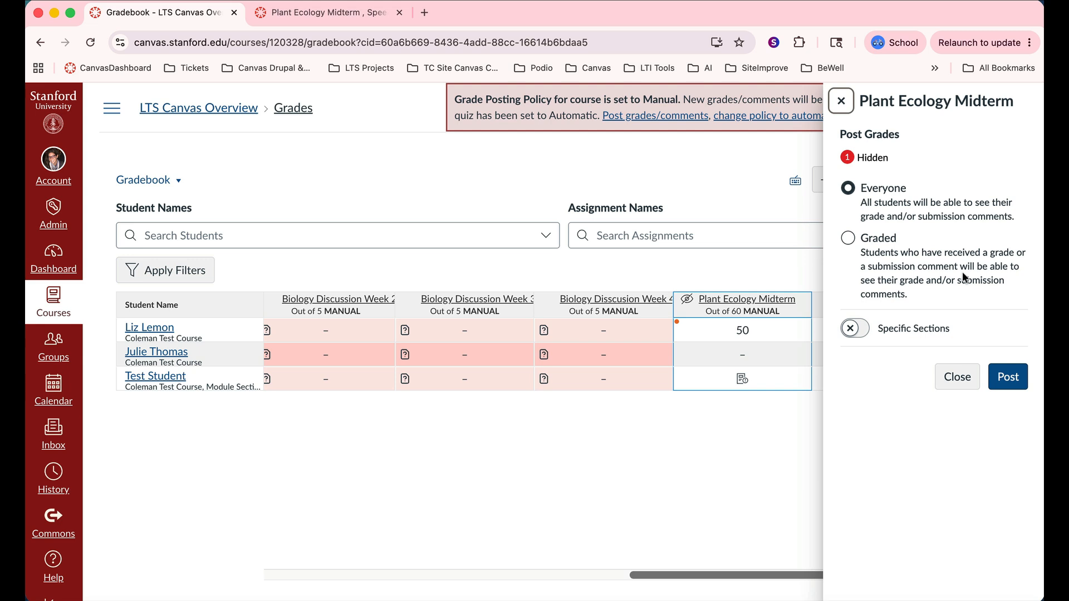
pyautogui.click(1008, 378)
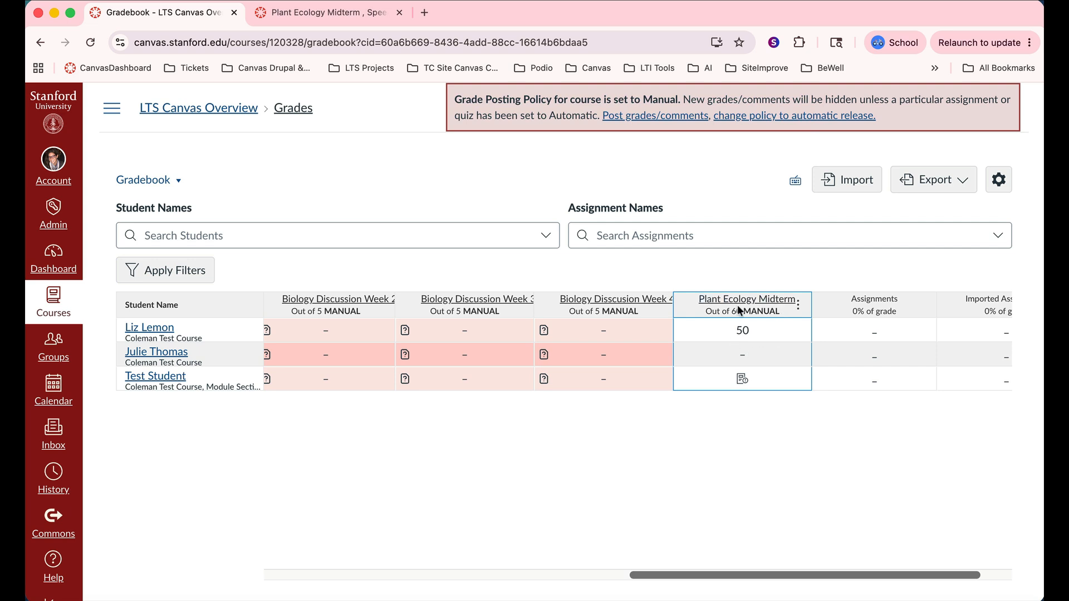
# Open the grade posting policy for the Plant Ecology Midterm and enable Schedule Release Dates under manual posting
pyautogui.click(799, 306)
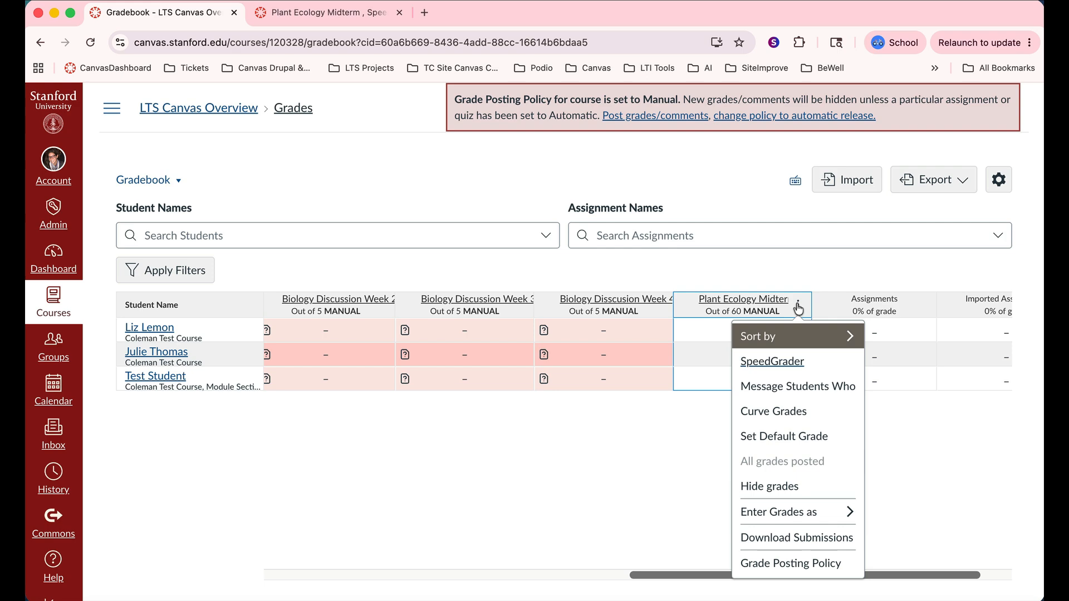
pyautogui.click(798, 561)
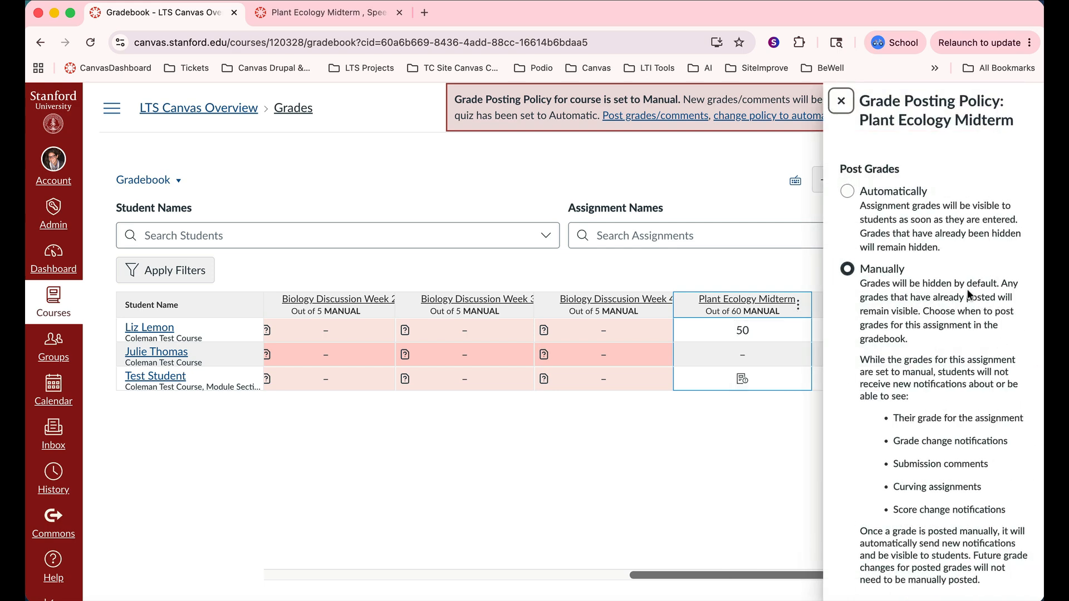
pyautogui.scroll(-3, 966, 288)
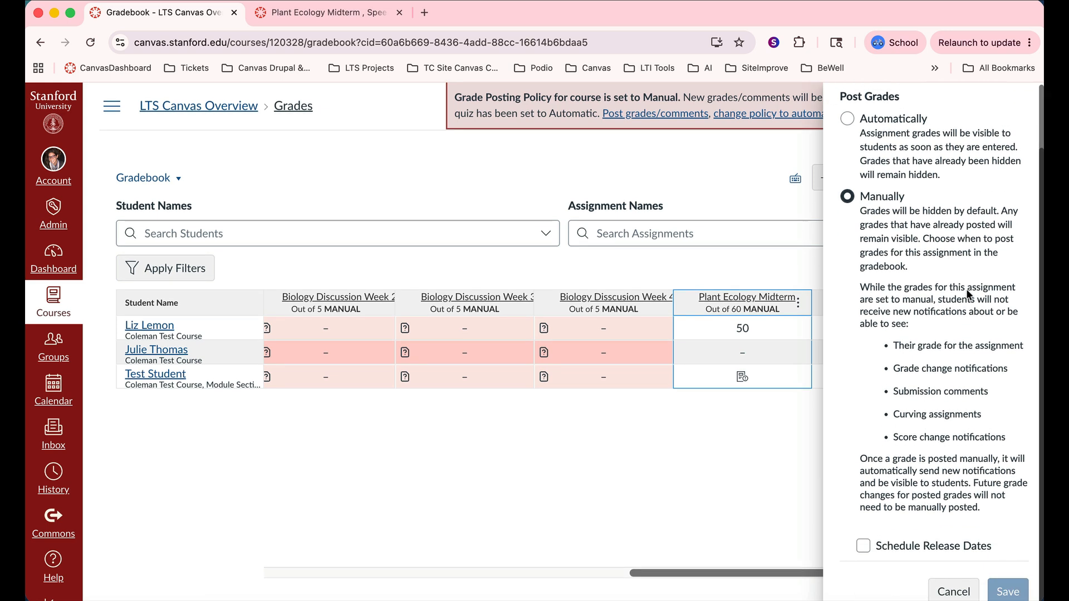
pyautogui.click(863, 544)
pyautogui.scroll(-4, 863, 544)
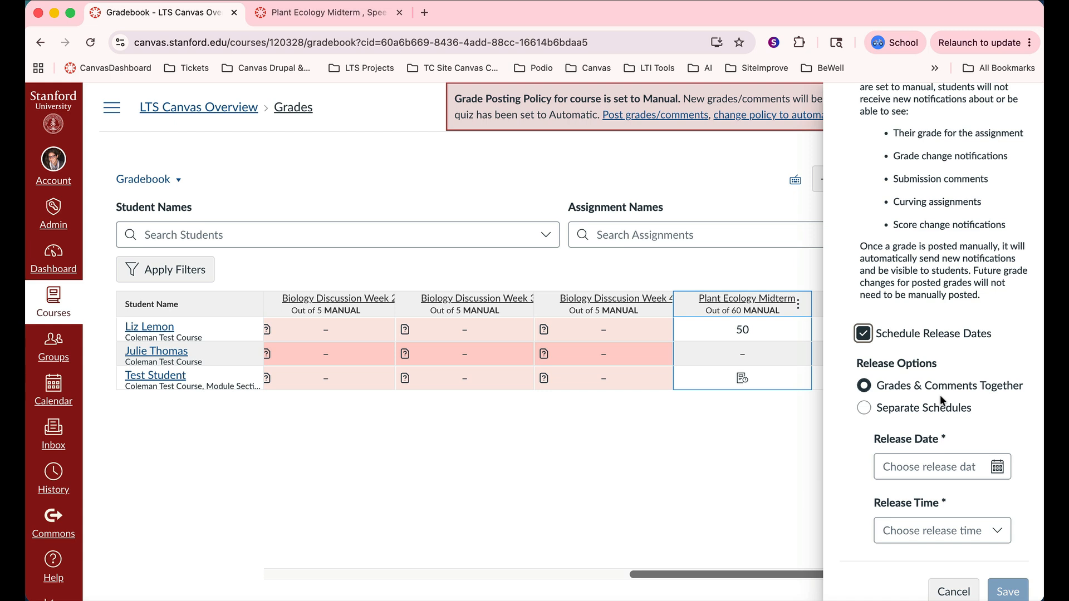
# Choose separate release schedules for grades and comments, and set the comments release date to 6/19/2026
pyautogui.click(865, 407)
pyautogui.scroll(-3, 901, 418)
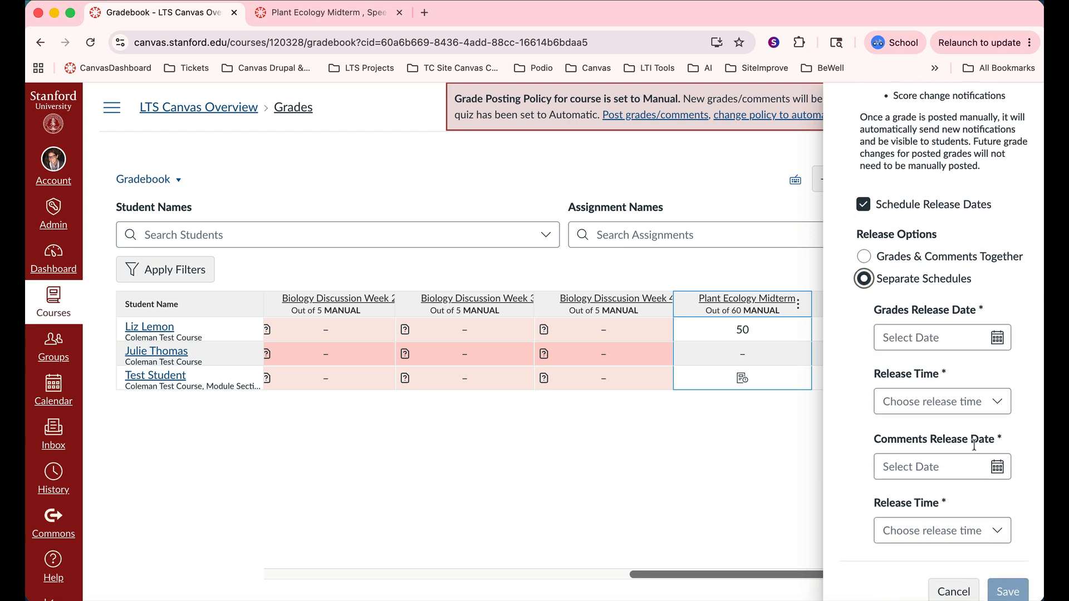
pyautogui.click(998, 468)
pyautogui.click(967, 349)
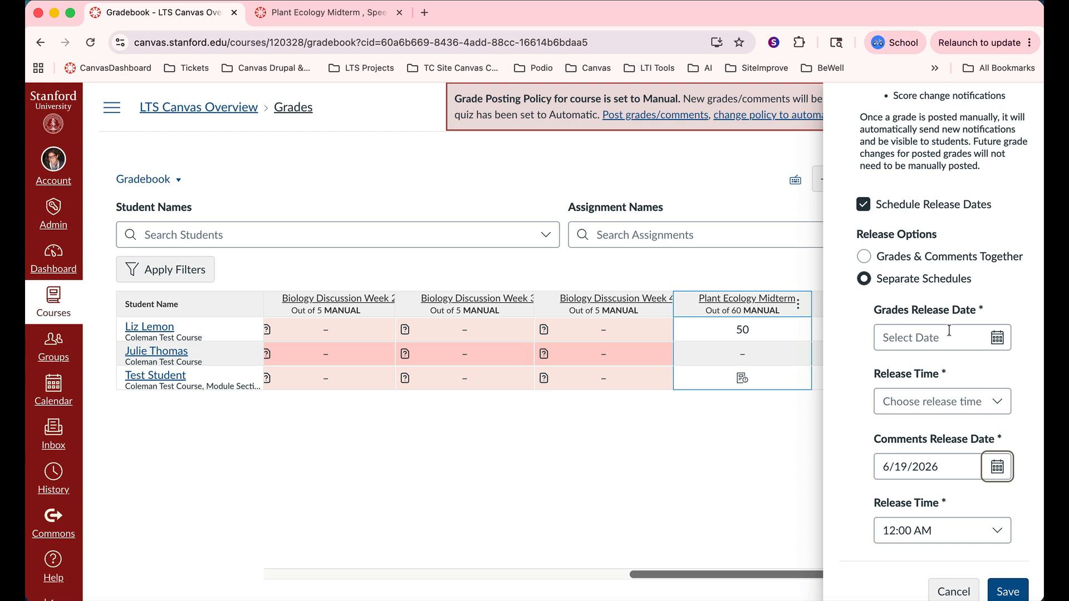
# Schedule the grades release for 6/30/2026 at 8:30 AM, set the comments release time to 7:30 AM, and save the posting policy
pyautogui.click(997, 338)
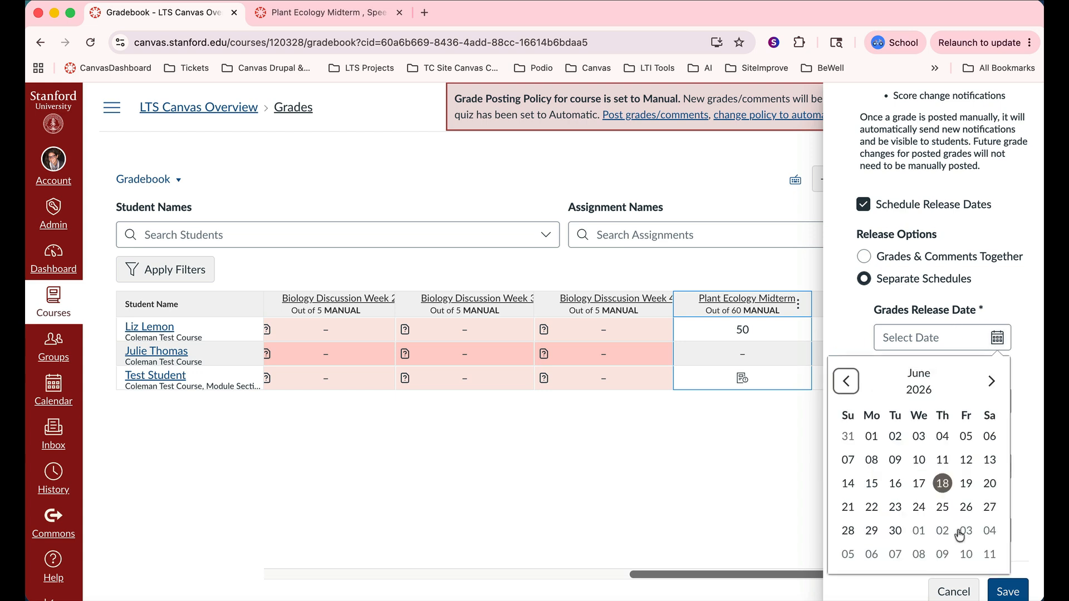
pyautogui.click(895, 530)
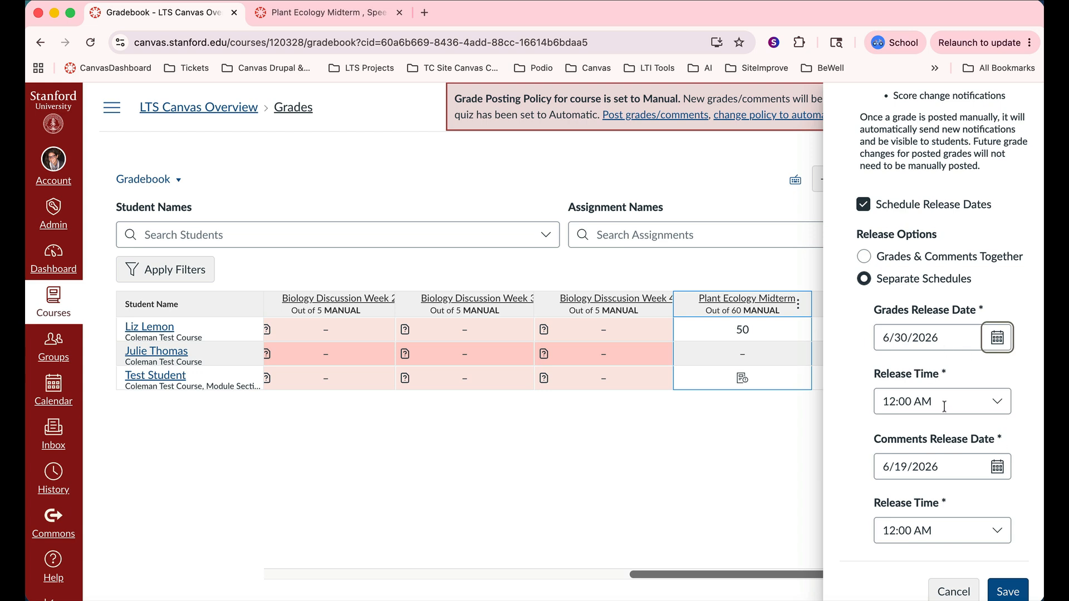
pyautogui.click(1001, 404)
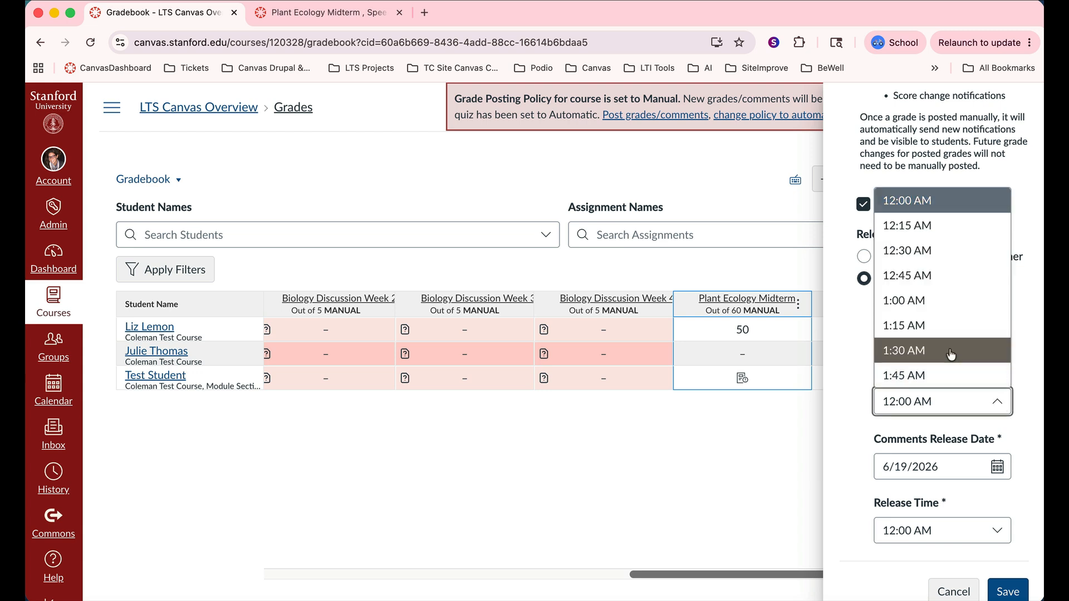
pyautogui.scroll(-6, 950, 356)
pyautogui.scroll(-5, 951, 347)
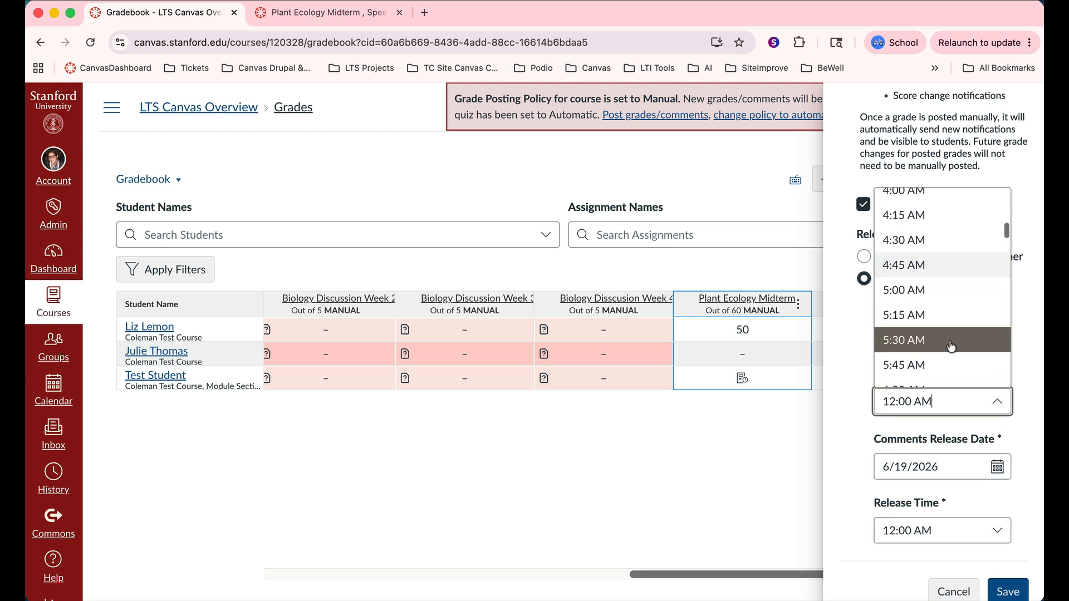
pyautogui.scroll(-4, 952, 354)
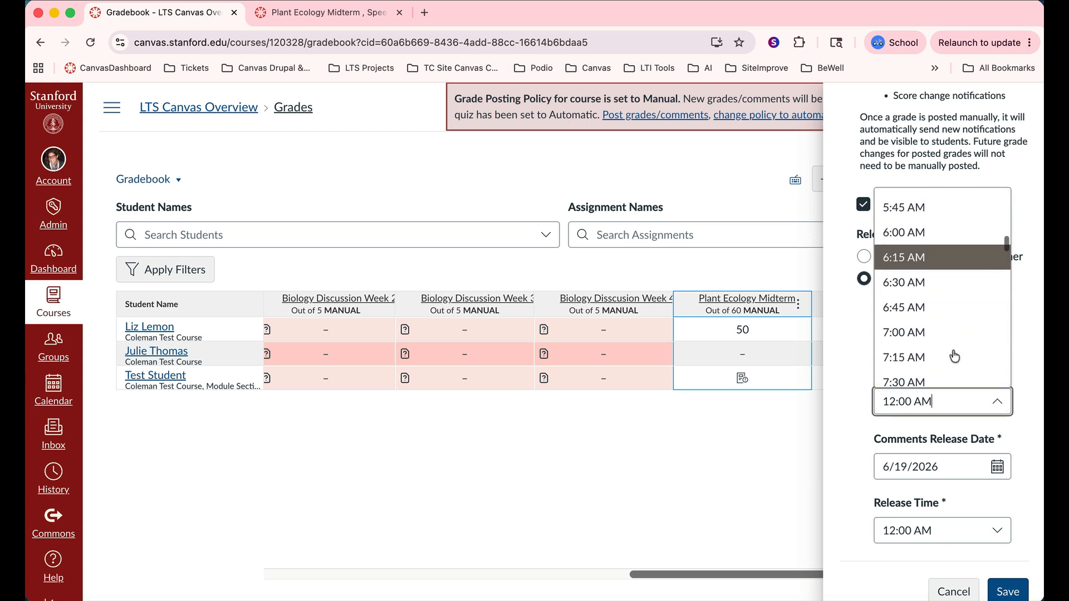
pyautogui.scroll(-3, 952, 357)
pyautogui.scroll(-1, 950, 359)
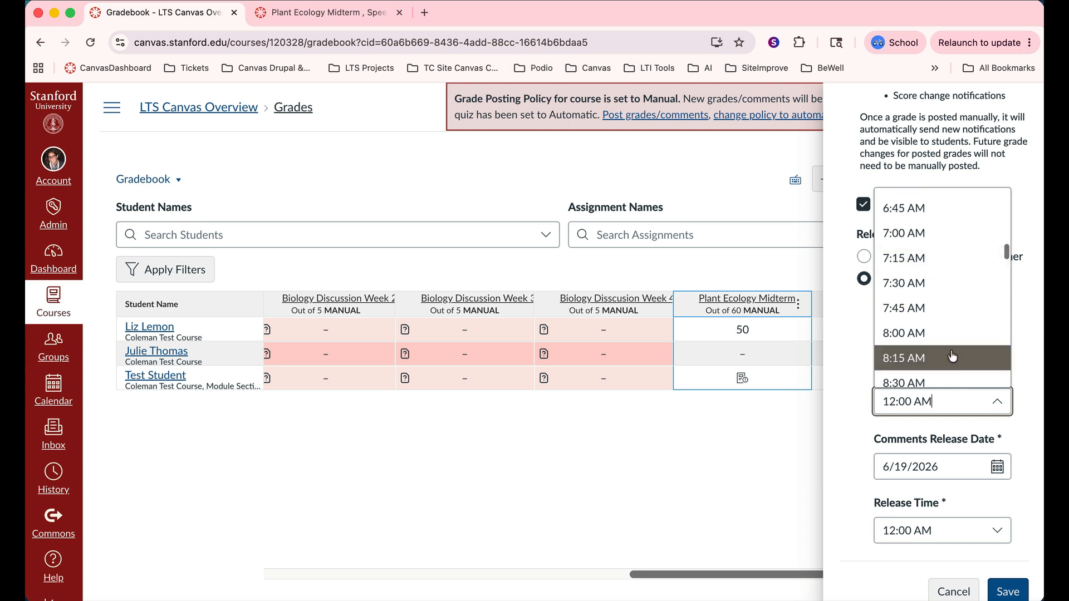
pyautogui.click(928, 380)
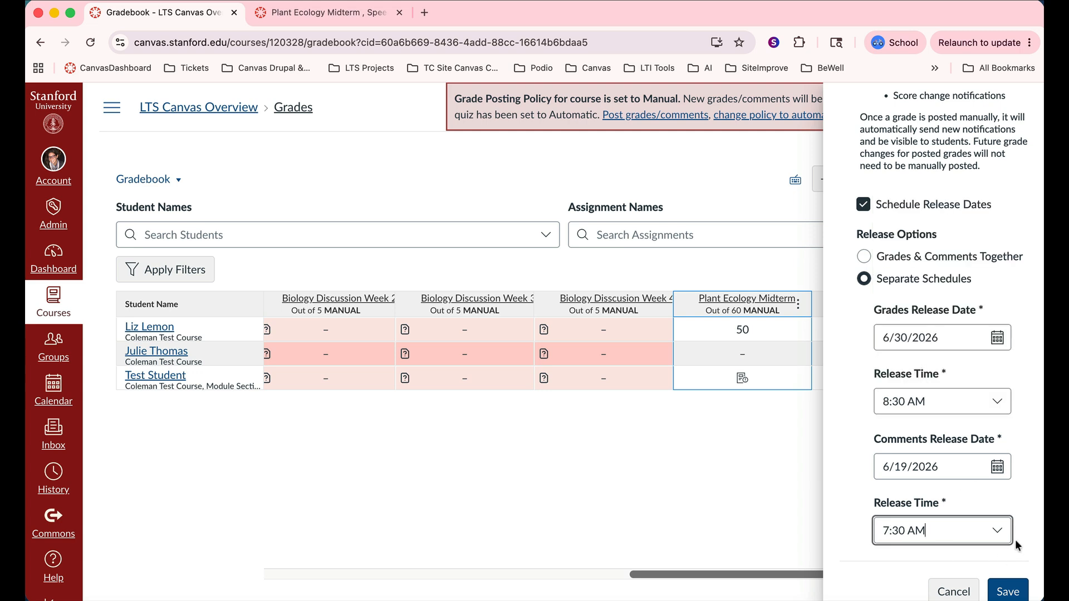
pyautogui.click(1010, 591)
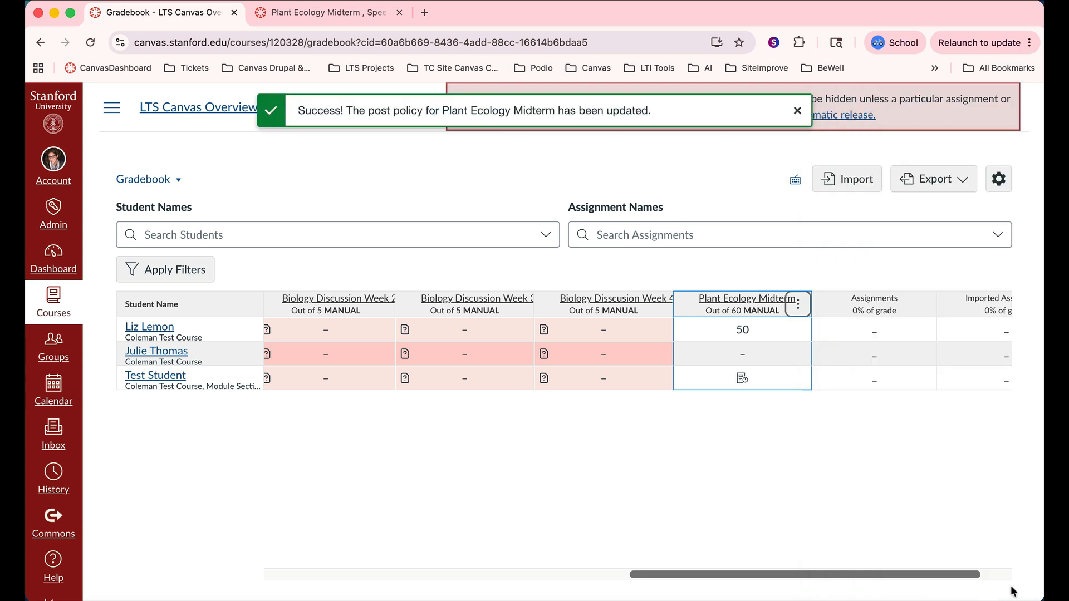